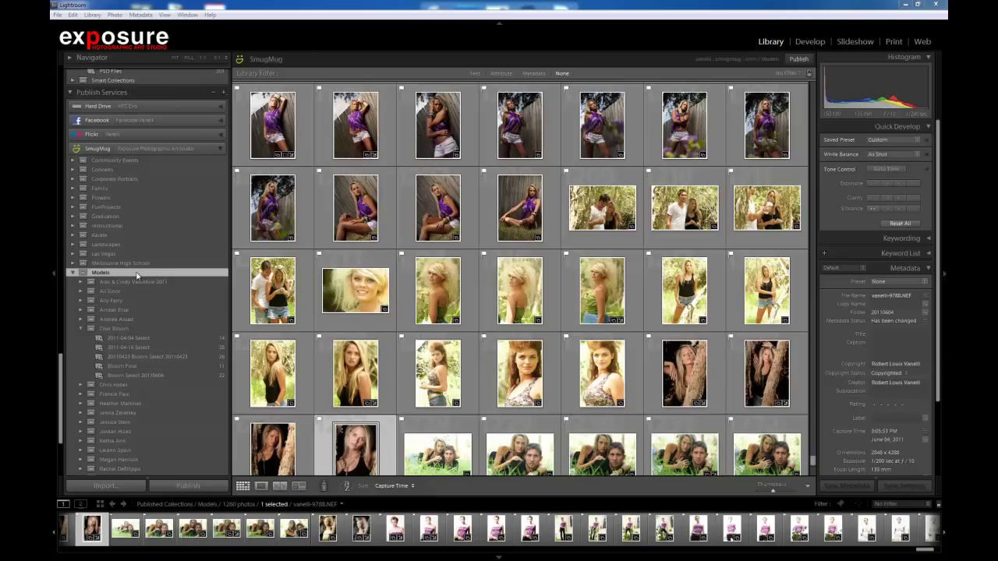
# Start a new category under the Models set, then abandon it
pyautogui.rightClick(136, 274)
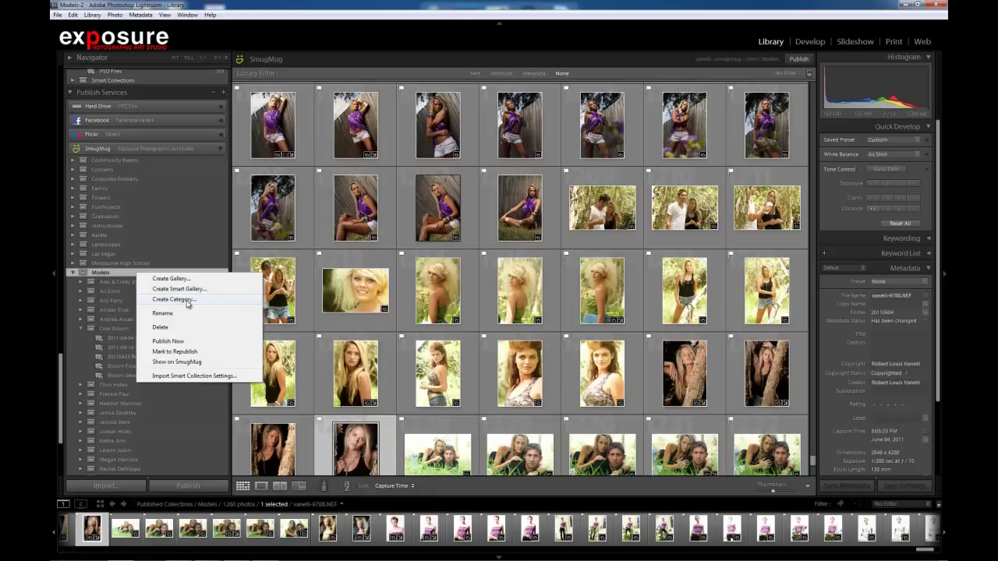
pyautogui.click(187, 301)
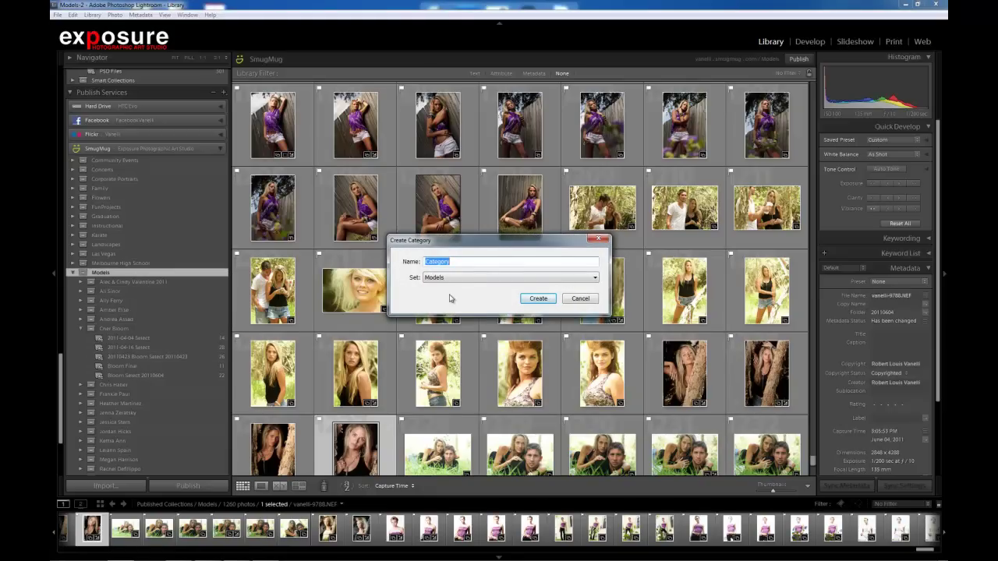
pyautogui.write('All')
pyautogui.click(574, 300)
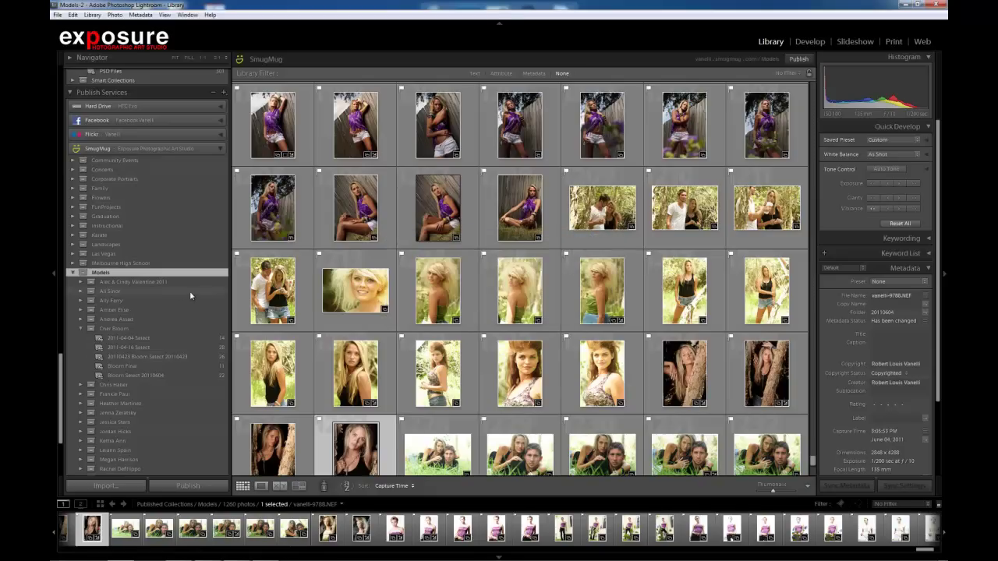
# Create a gallery in the model's set named with her surname plus 'Select 20110605'
pyautogui.rightClick(150, 293)
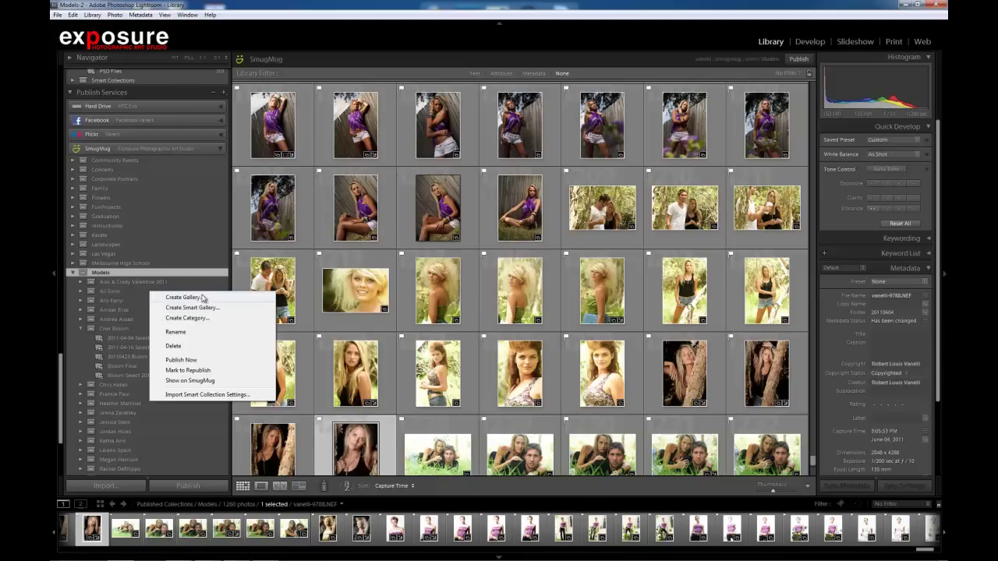
pyautogui.click(200, 298)
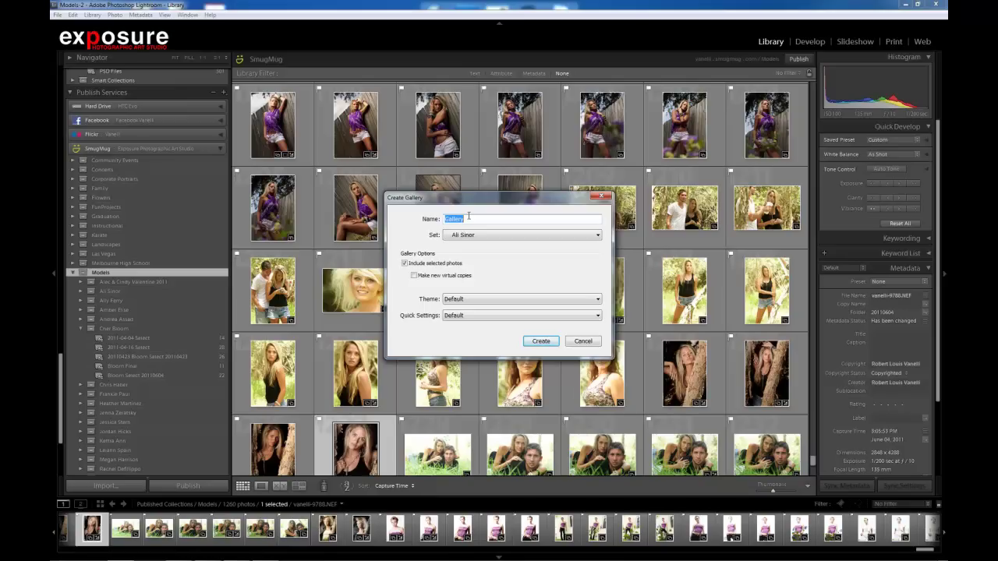
pyautogui.write('Sinor Select')
pyautogui.write('20110605')
pyautogui.click(459, 316)
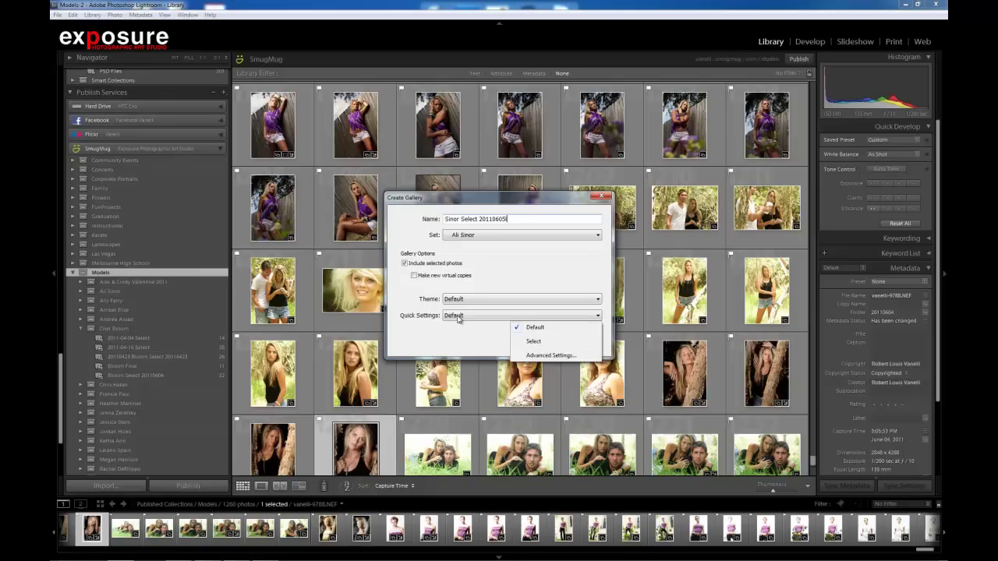
# In Advanced Settings, display filenames for uncaptioned photos and view the Security/Privacy options
pyautogui.click(538, 355)
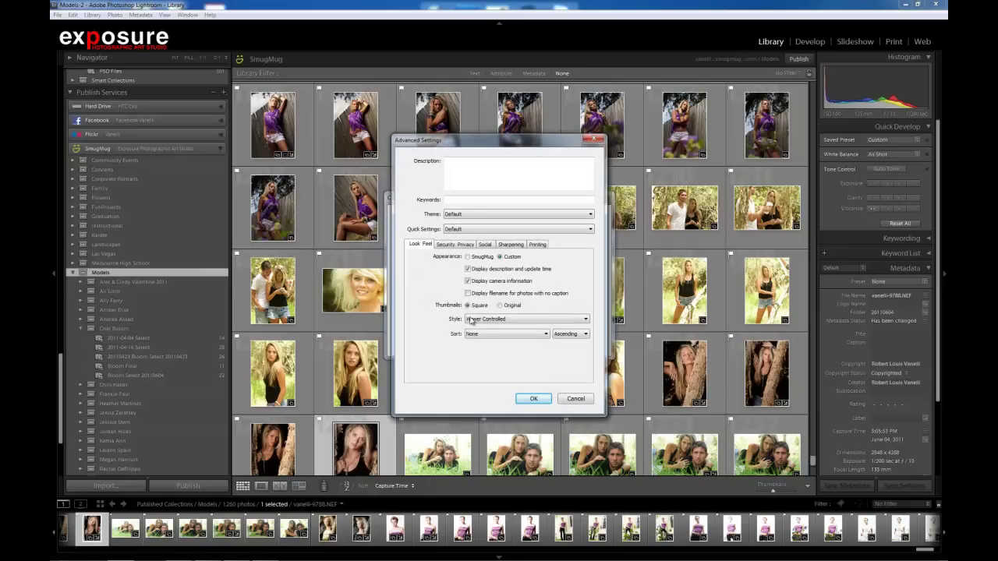
pyautogui.click(467, 294)
pyautogui.click(450, 246)
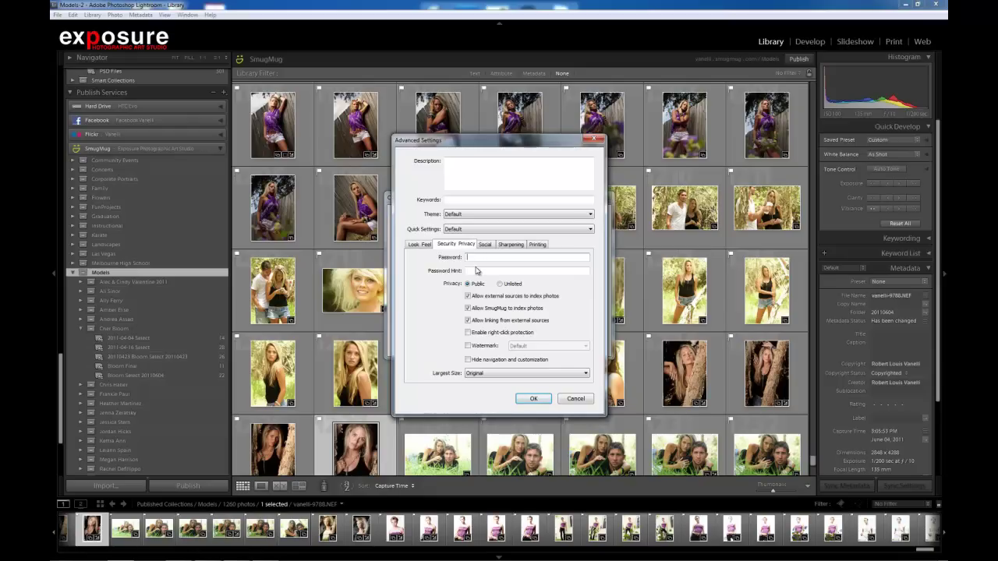
# Enable right-click protection for the new gallery's photos
pyautogui.click(476, 270)
pyautogui.click(469, 333)
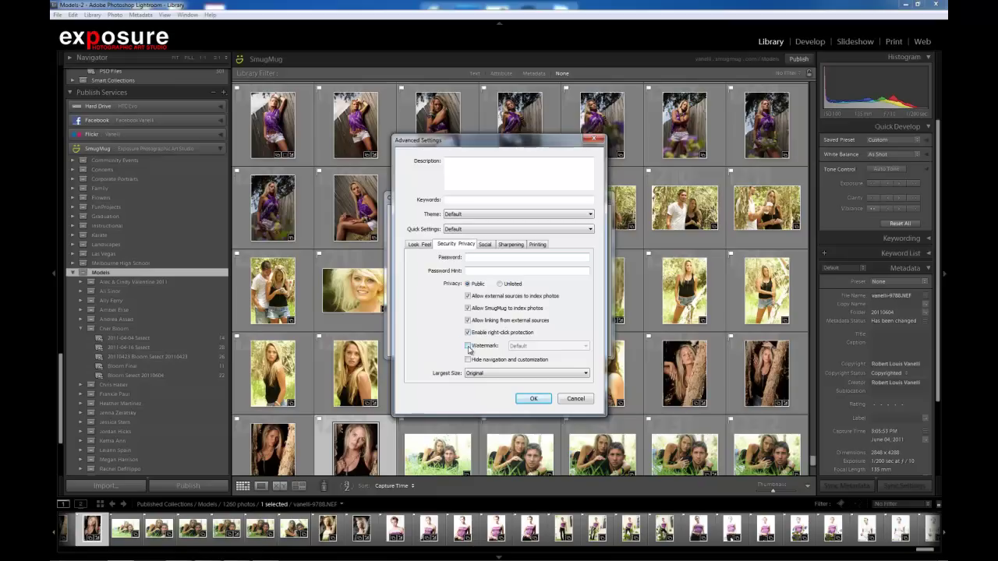
# Turn on the Default watermark and save the gallery's advanced settings
pyautogui.click(468, 346)
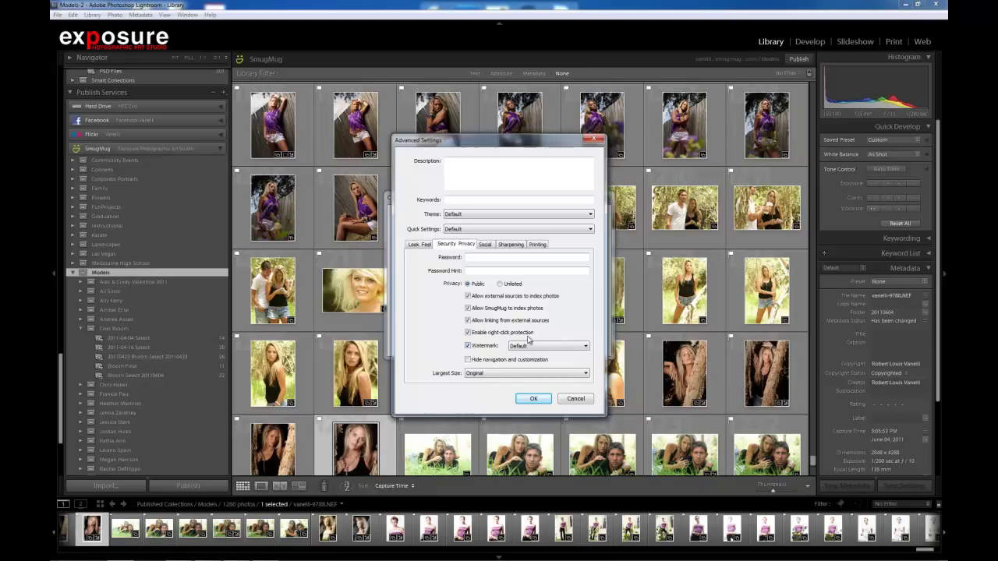
pyautogui.click(567, 349)
pyautogui.click(568, 349)
pyautogui.click(532, 400)
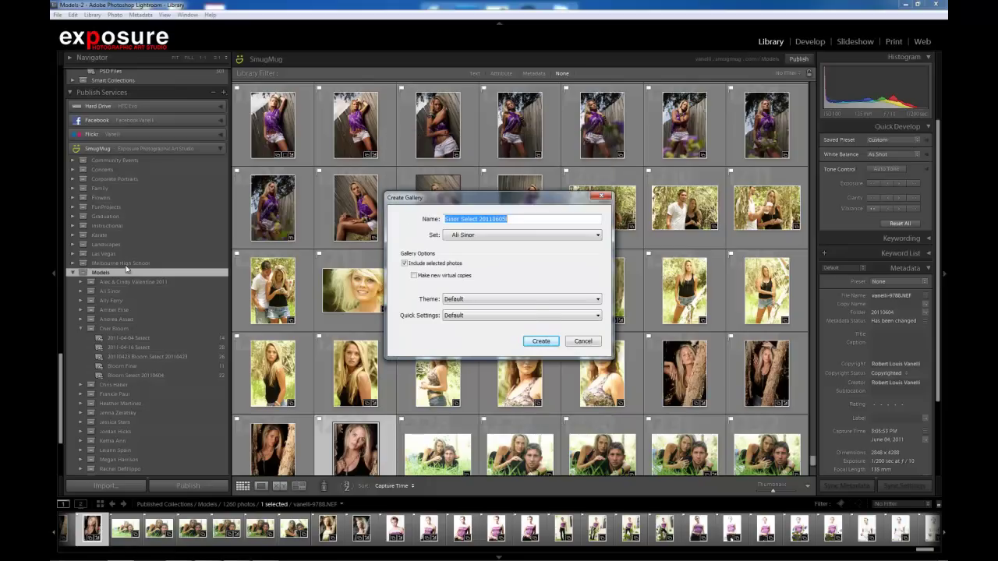
# Cancel gallery creation and browse the model's Final and 20110604 Final published collections
pyautogui.click(583, 342)
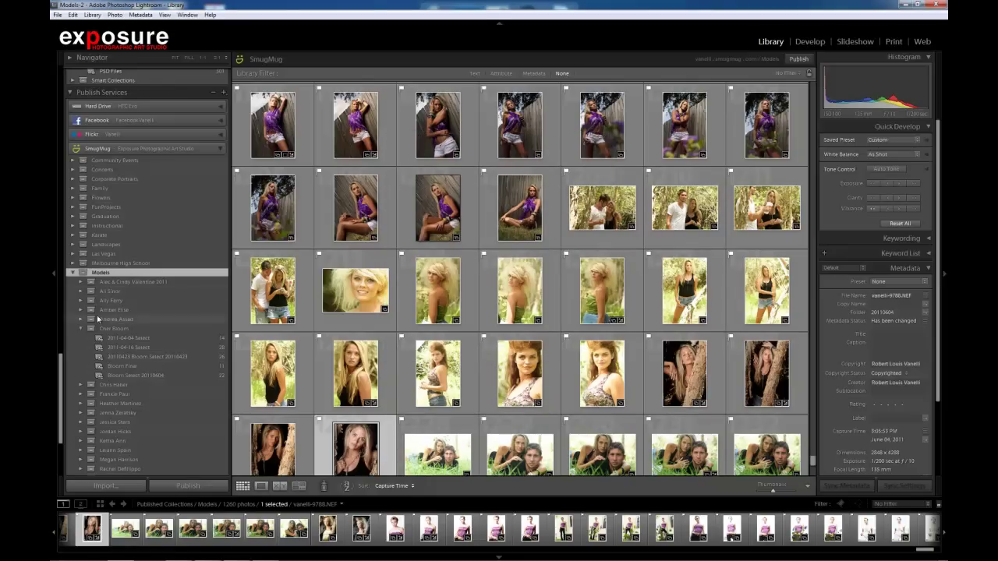
pyautogui.click(80, 292)
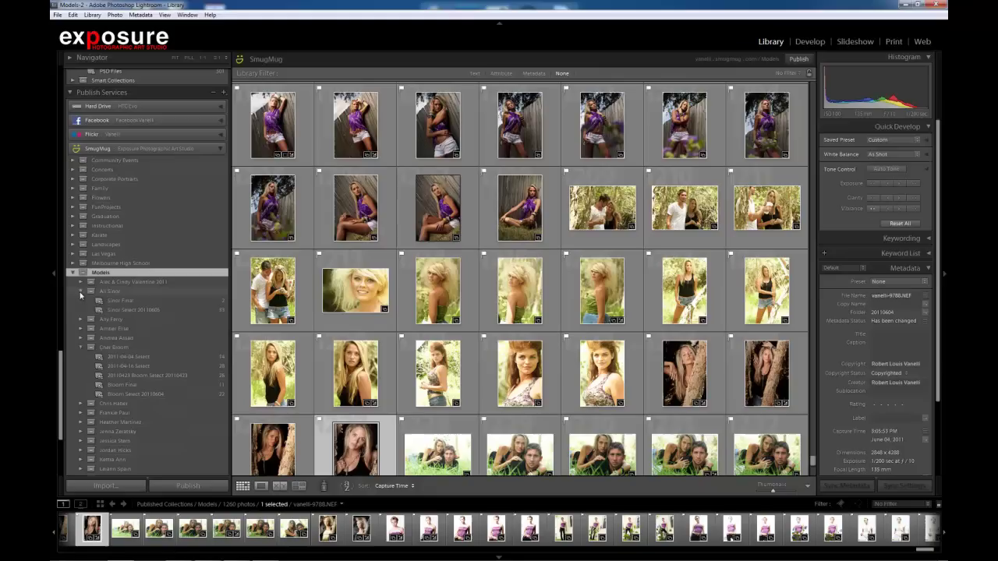
pyautogui.click(152, 300)
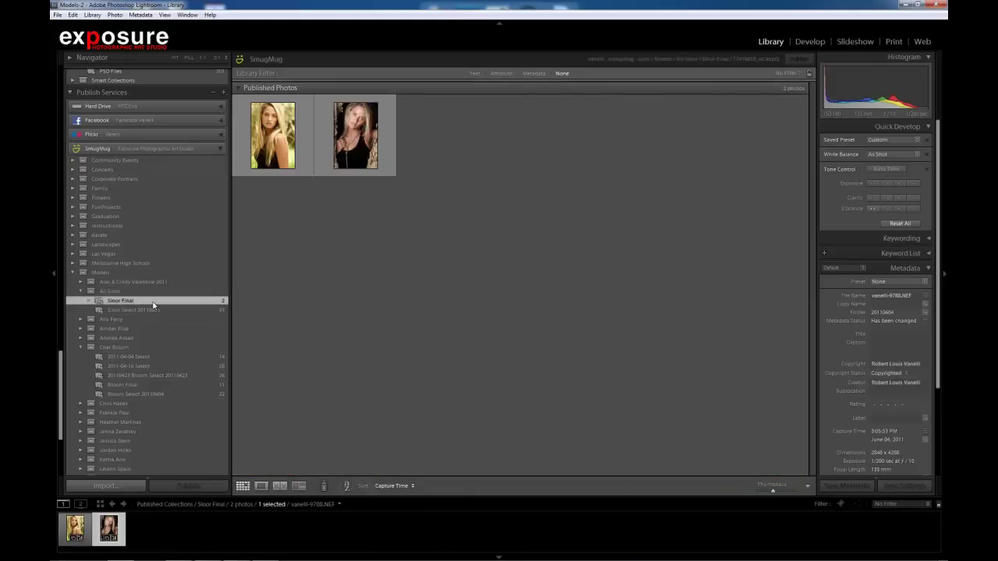
pyautogui.moveTo(62, 355); pyautogui.dragTo(61, 235)
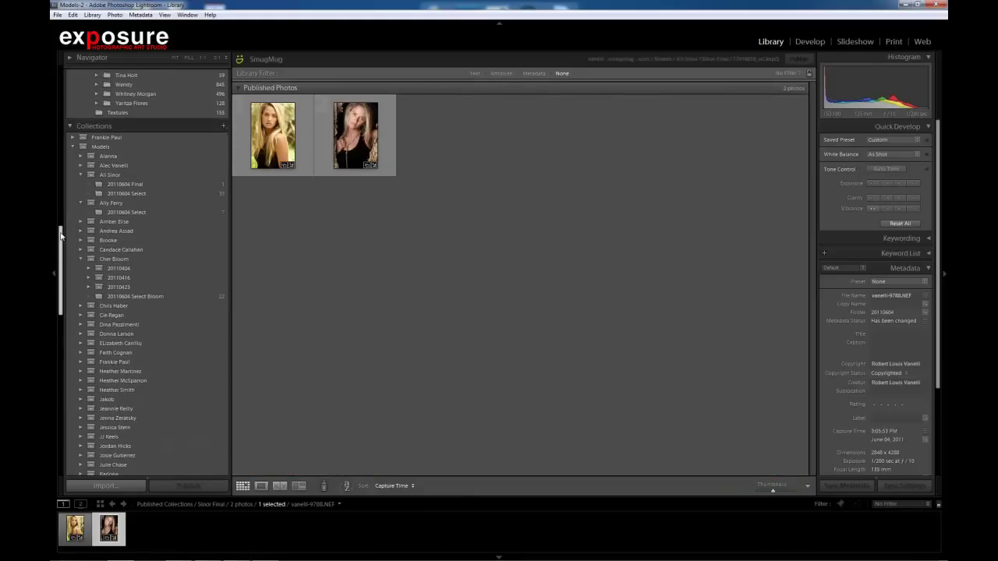
pyautogui.click(147, 184)
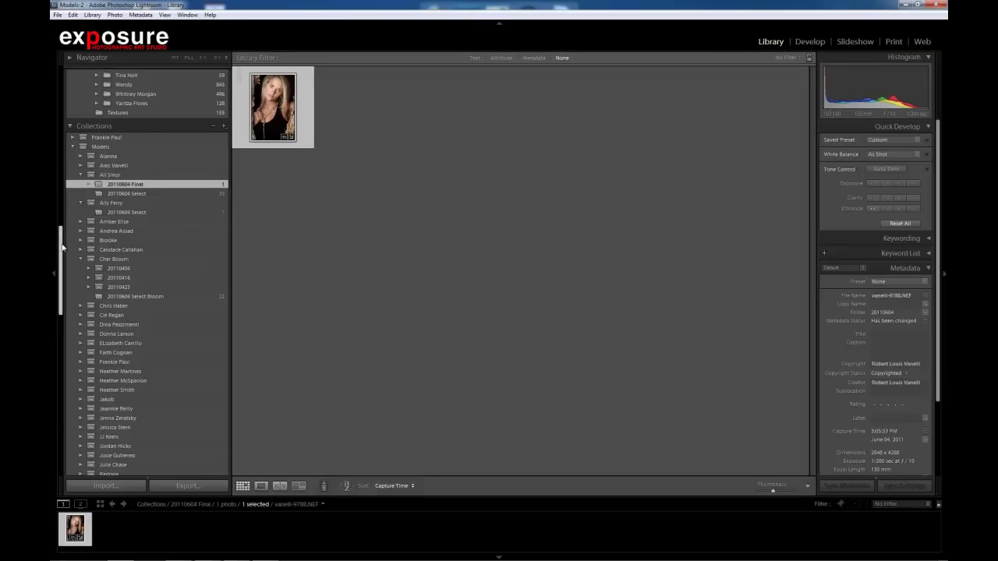
pyautogui.moveTo(62, 248); pyautogui.dragTo(60, 377)
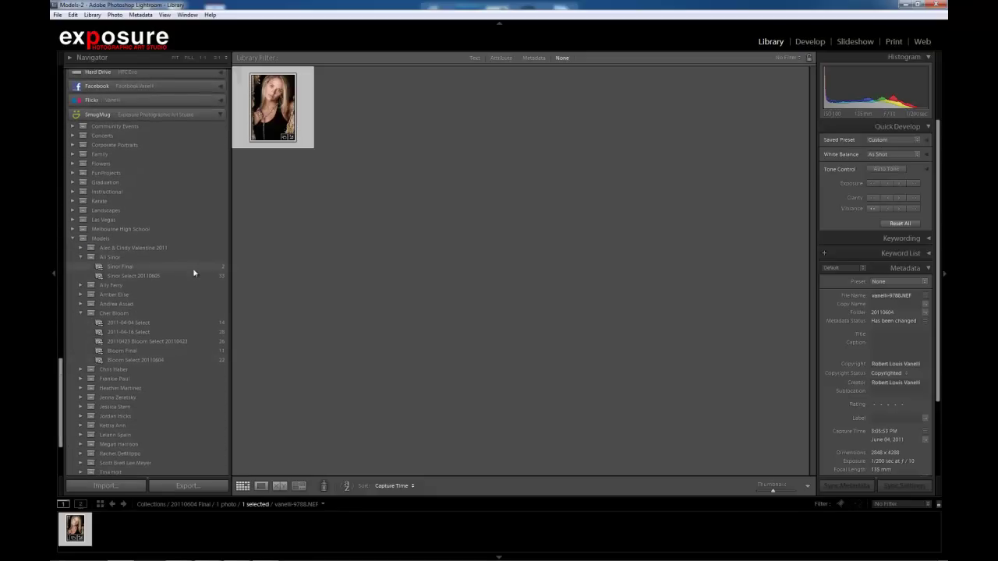
pyautogui.click(145, 267)
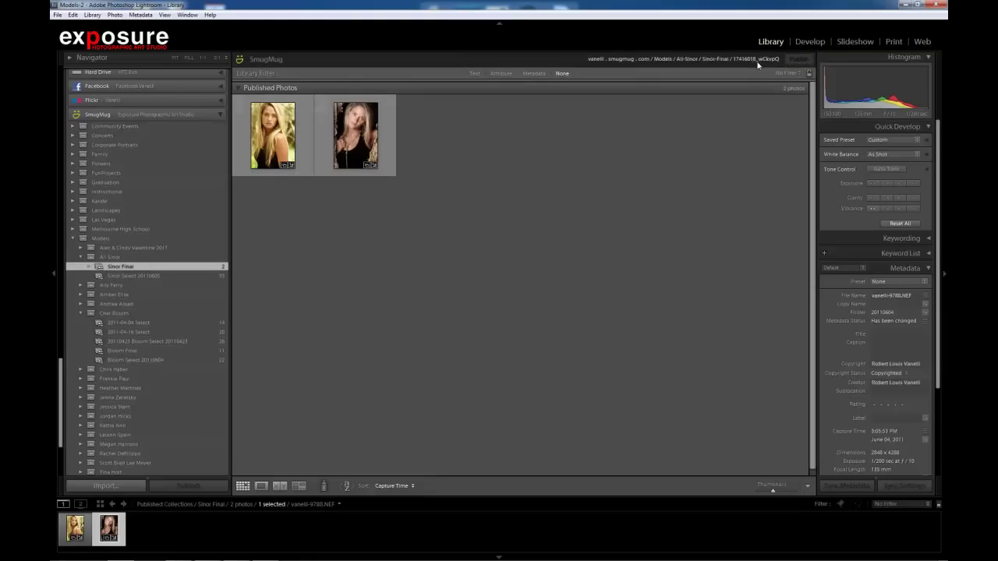
# Open vanelli-9788.NEF from the 20110604 Final collection in the Develop module
pyautogui.rightClick(268, 134)
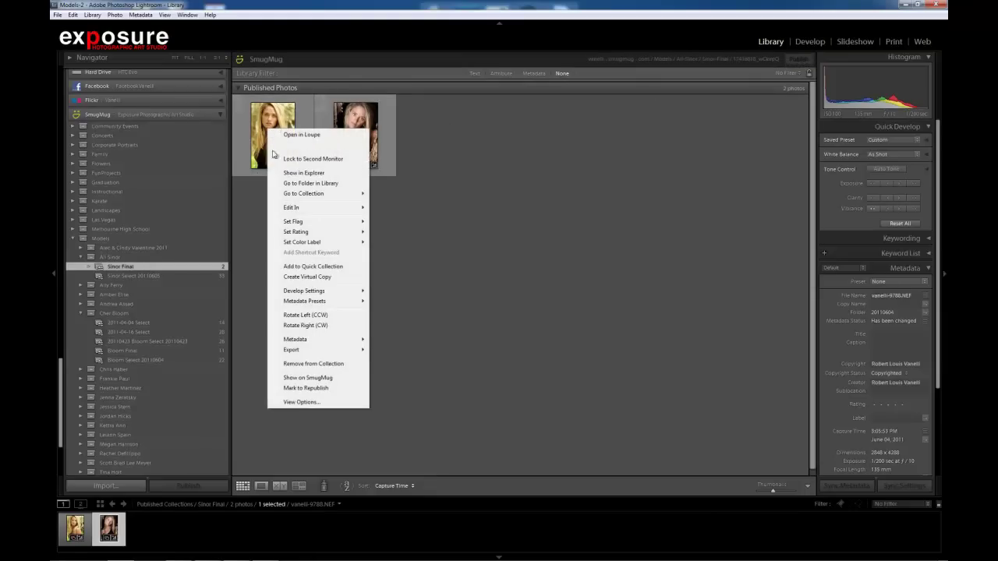
pyautogui.click(480, 288)
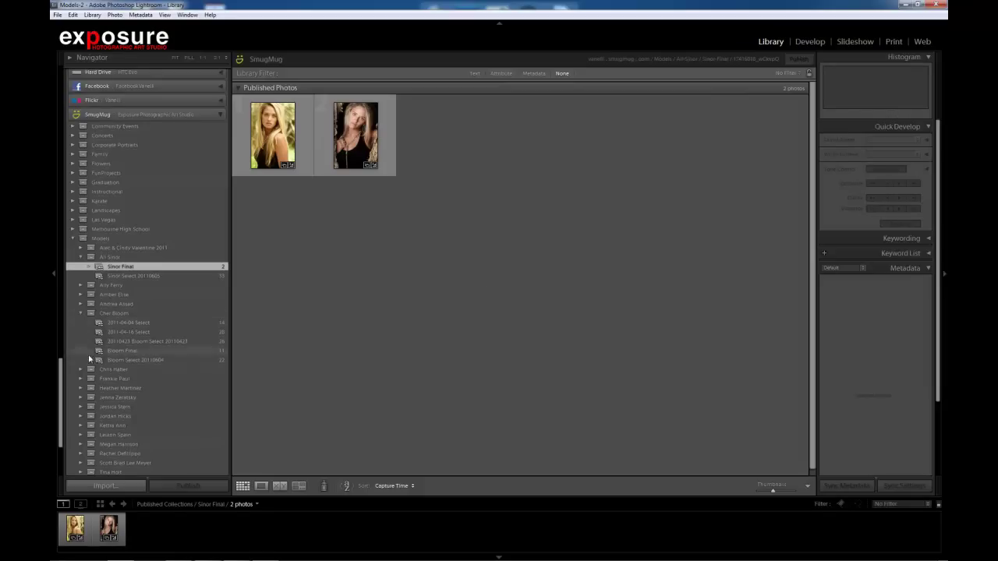
pyautogui.moveTo(60, 367); pyautogui.dragTo(59, 241)
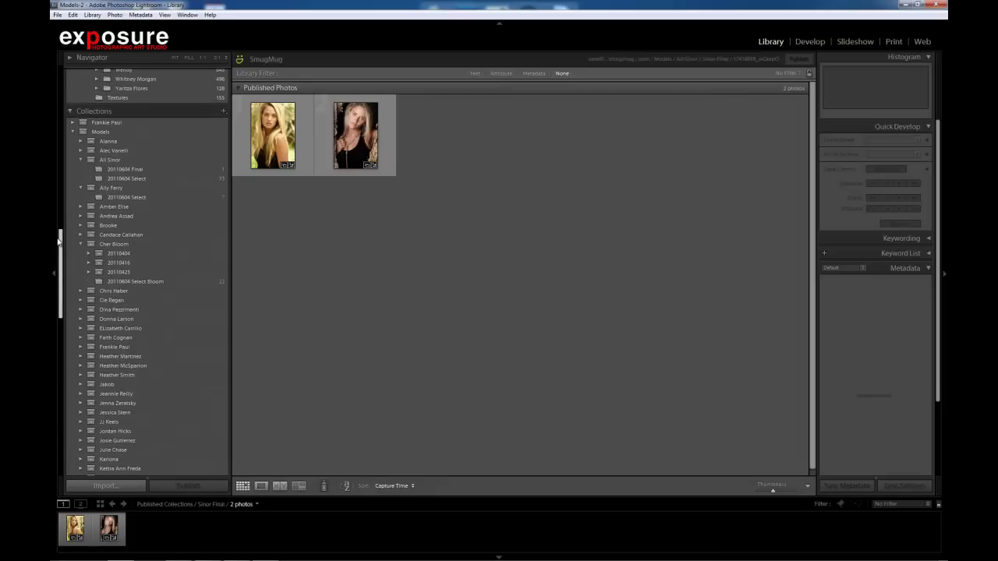
pyautogui.click(139, 169)
pyautogui.doubleClick(281, 115)
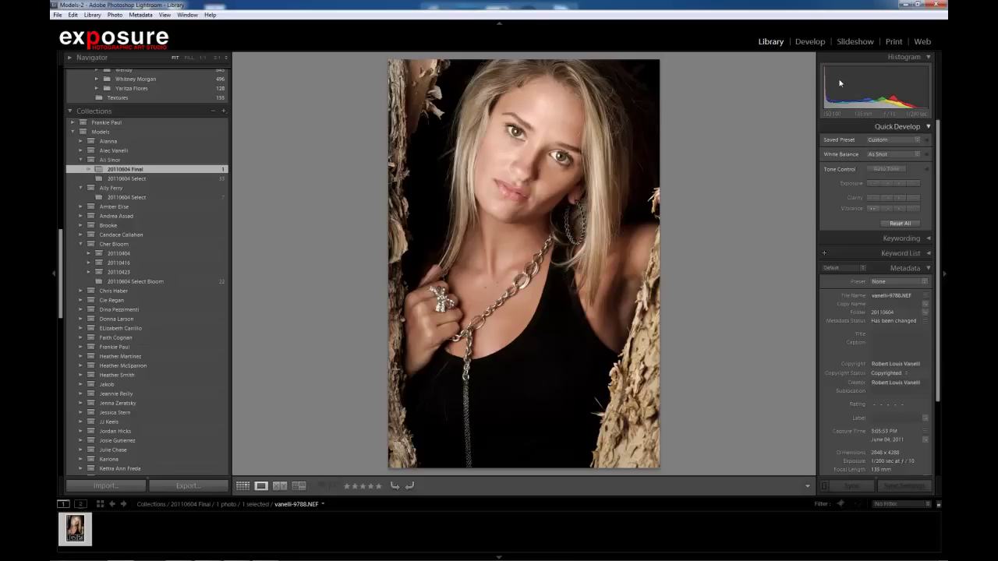
pyautogui.click(809, 41)
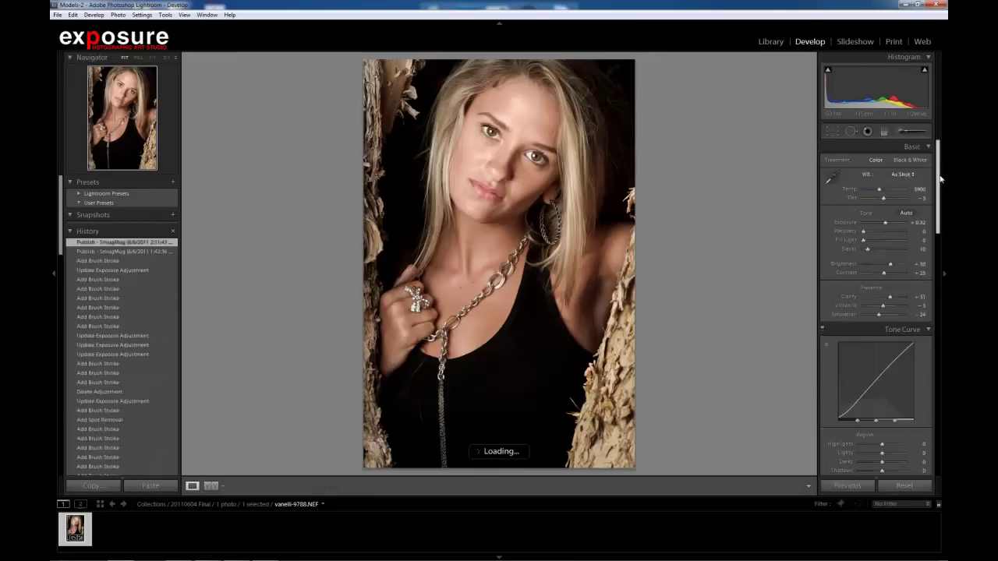
# Apply a -10 post-crop vignette to vanelli-9788.NEF and return to the Library
pyautogui.moveTo(940, 179); pyautogui.dragTo(940, 410)
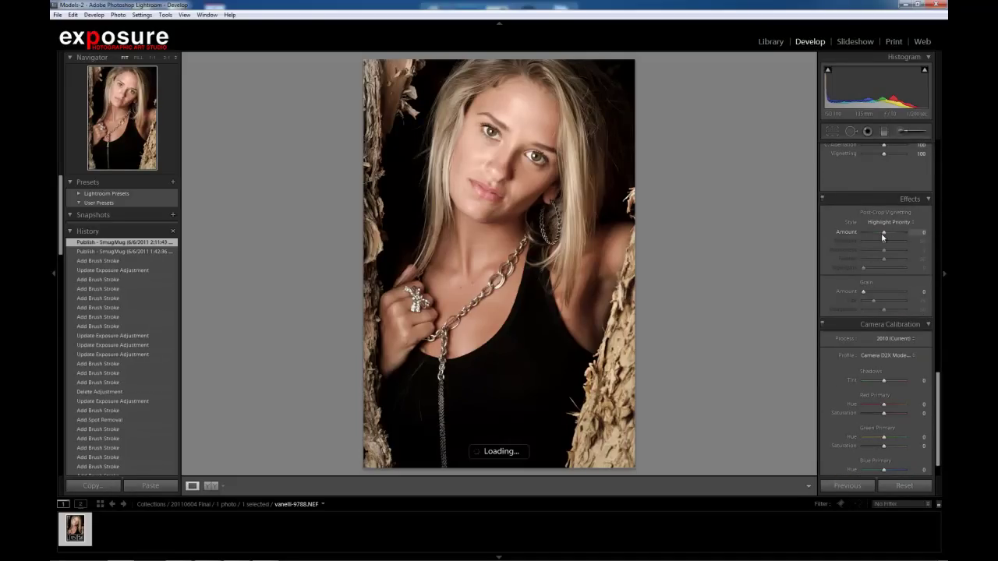
pyautogui.moveTo(884, 234); pyautogui.dragTo(882, 235)
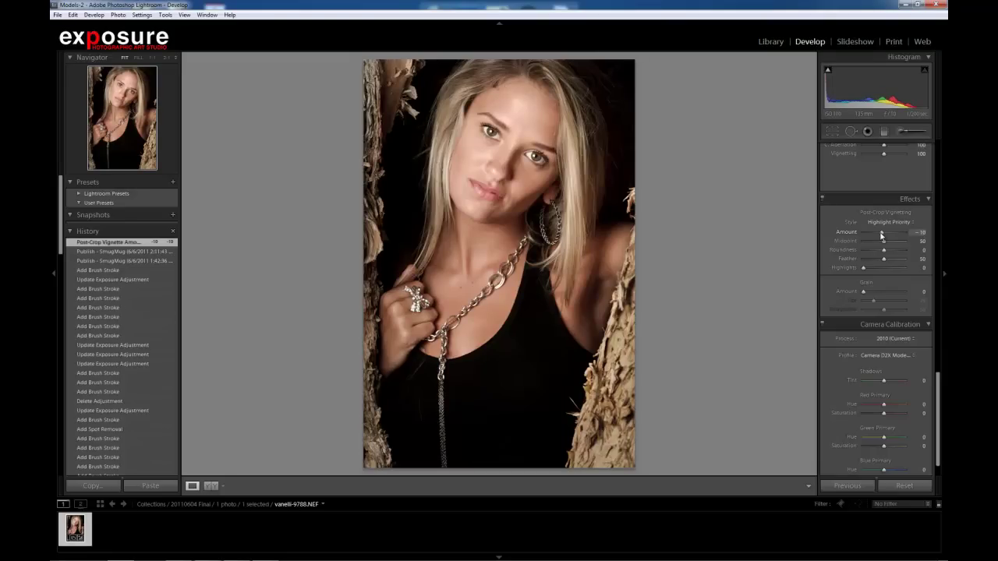
pyautogui.click(771, 40)
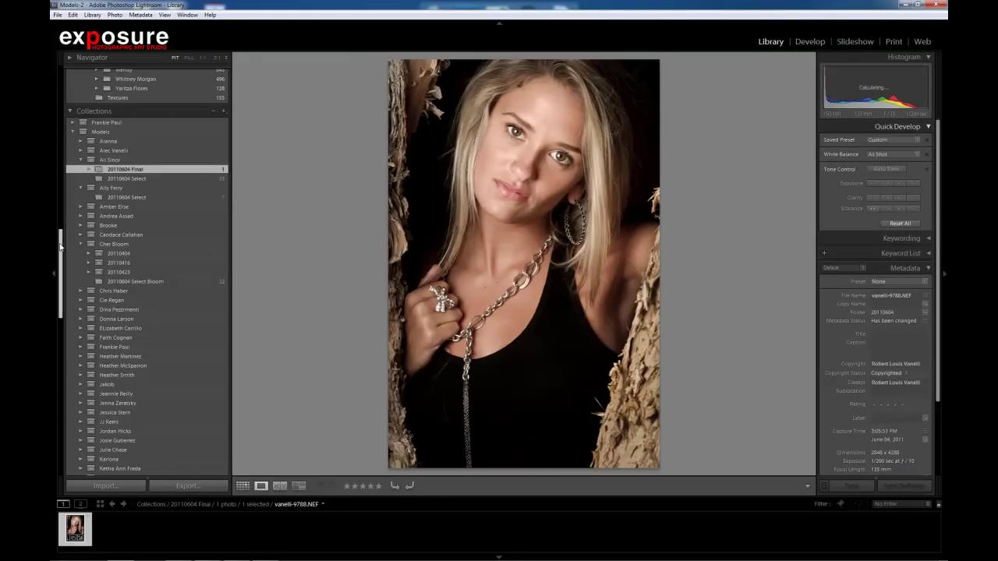
# Republish the vignetted photo from the model's Final SmugMug collection
pyautogui.moveTo(62, 246); pyautogui.dragTo(61, 265)
pyautogui.moveTo(61, 320); pyautogui.dragTo(61, 375)
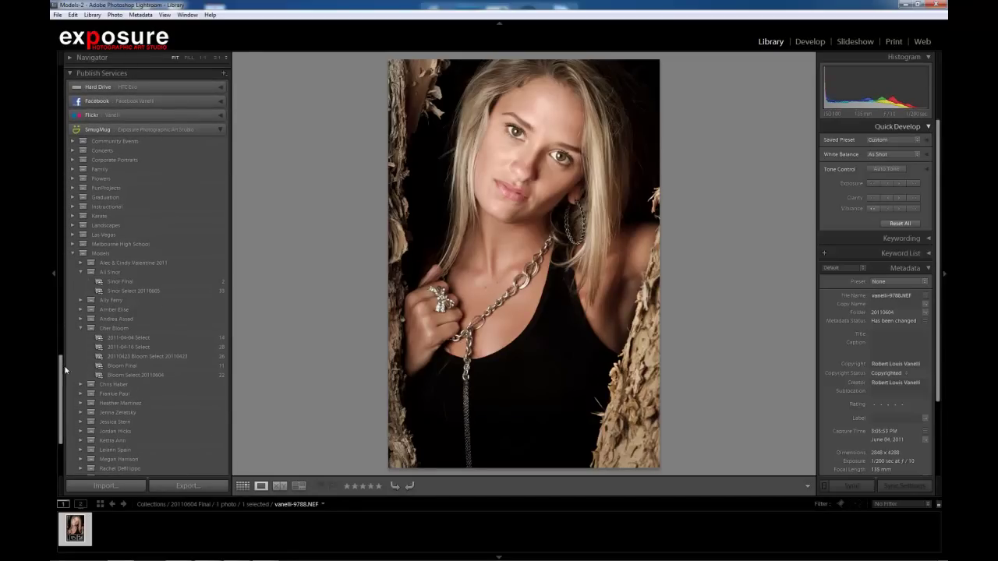
pyautogui.click(138, 283)
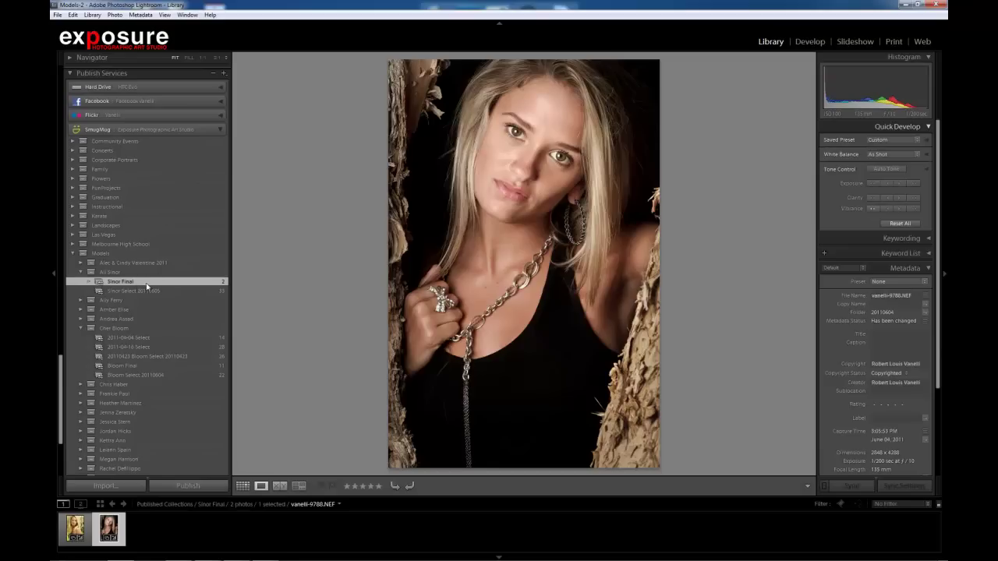
pyautogui.click(243, 485)
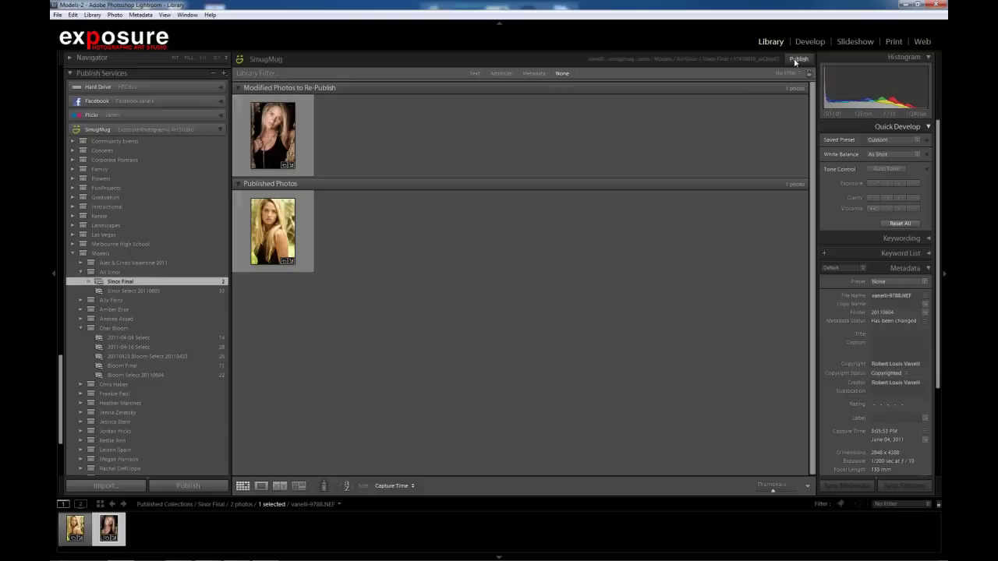
pyautogui.click(797, 60)
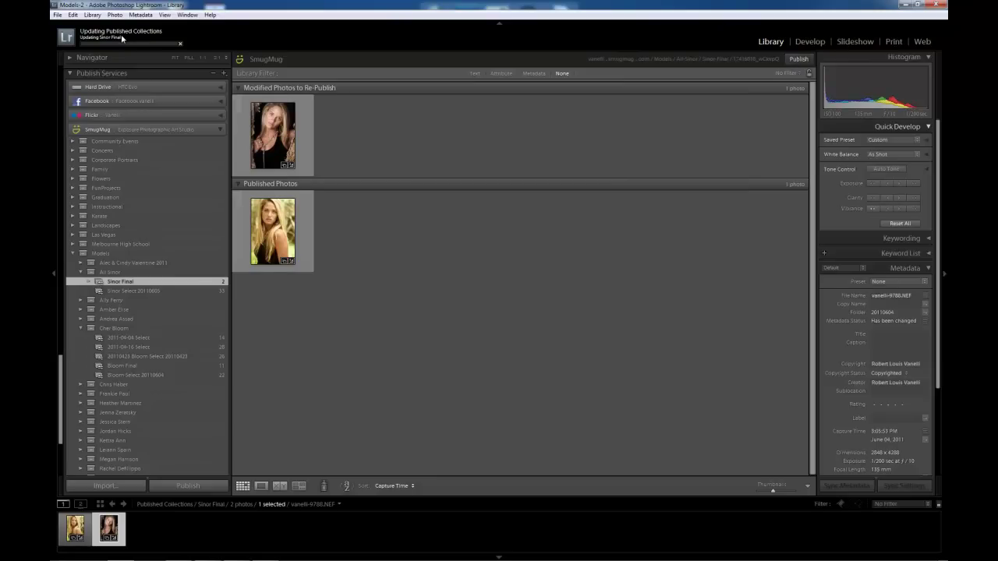
# Bring up the studio's SmugMug site in Chrome and browse the Models category page
pyautogui.moveTo(266, 555)
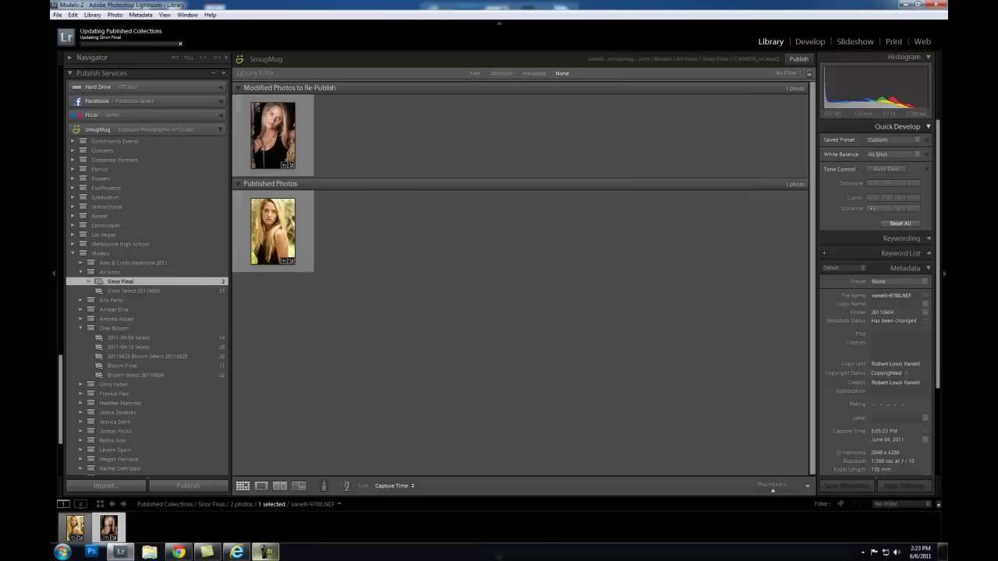
pyautogui.click(179, 552)
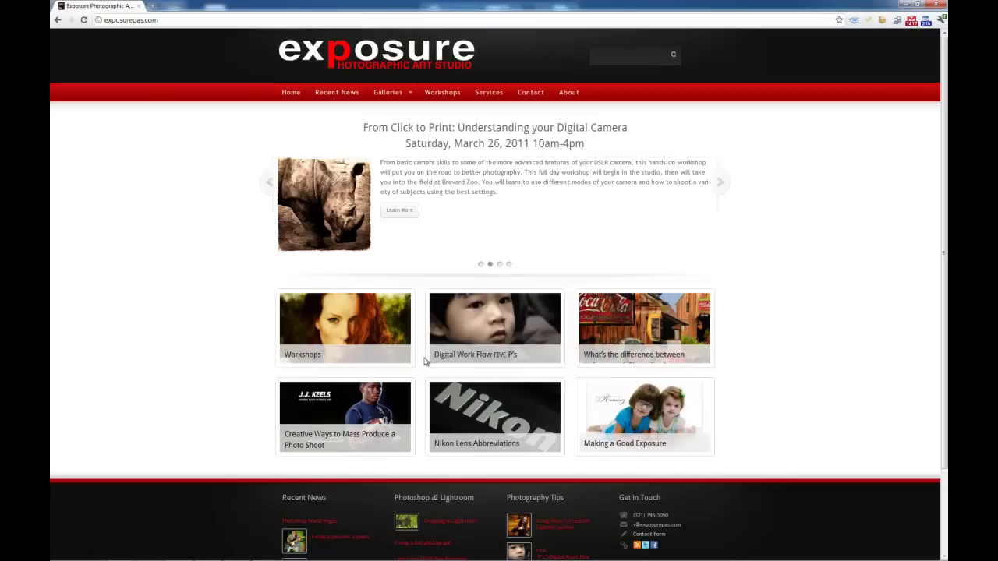
pyautogui.moveTo(403, 92)
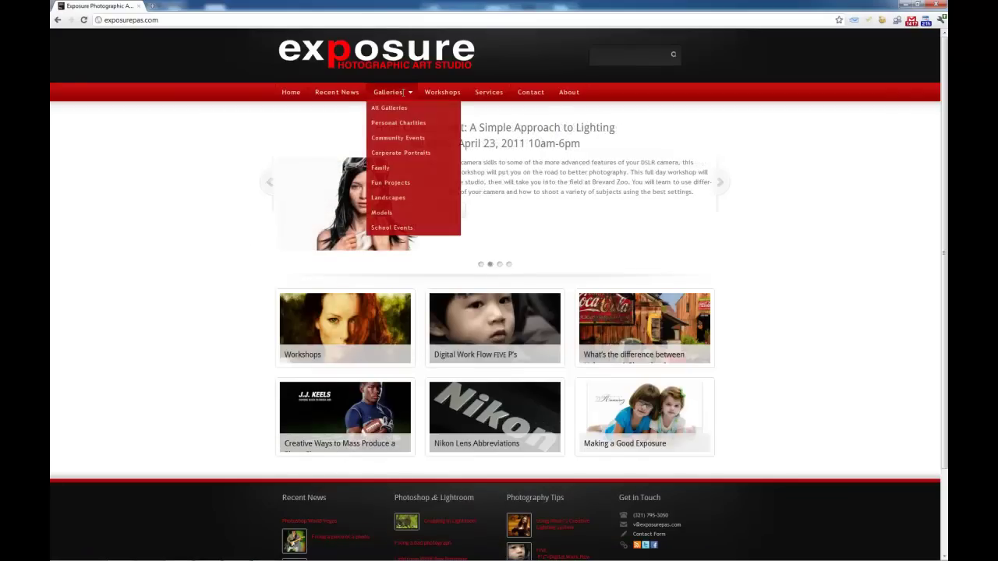
pyautogui.click(388, 215)
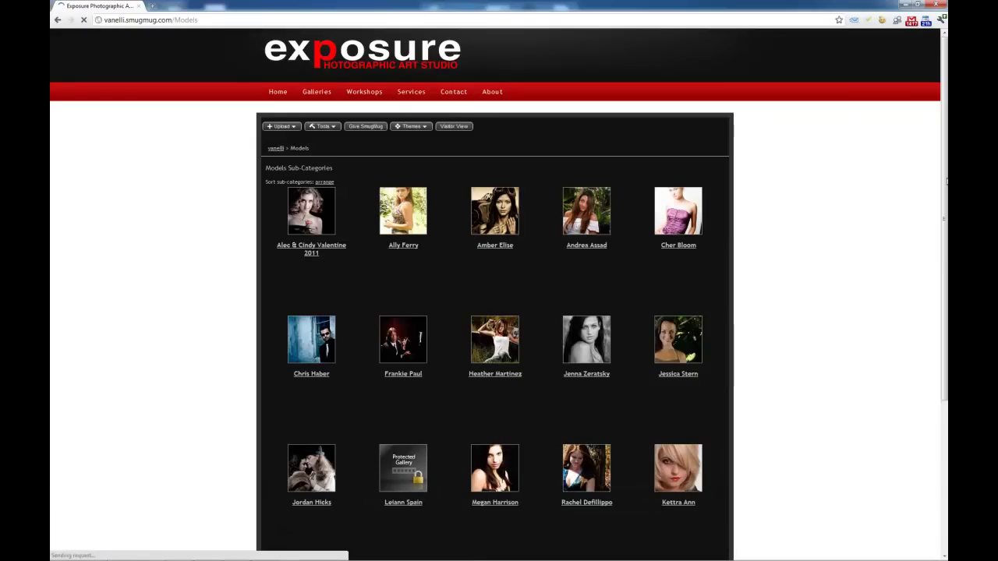
pyautogui.moveTo(946, 181); pyautogui.dragTo(943, 312)
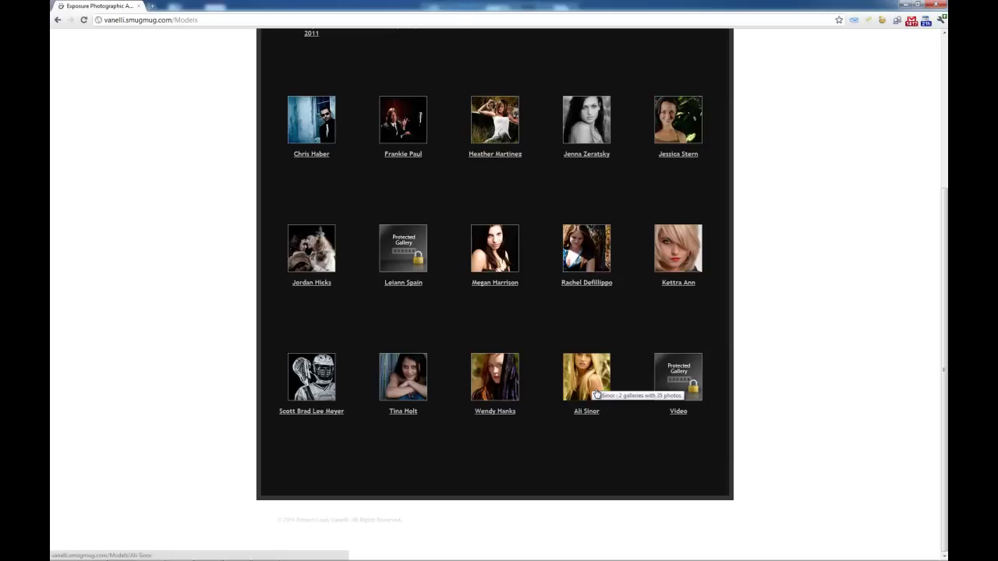
# Arrange the Models subcategories, moving the new model's gallery up two rows and left two places
pyautogui.click(602, 379)
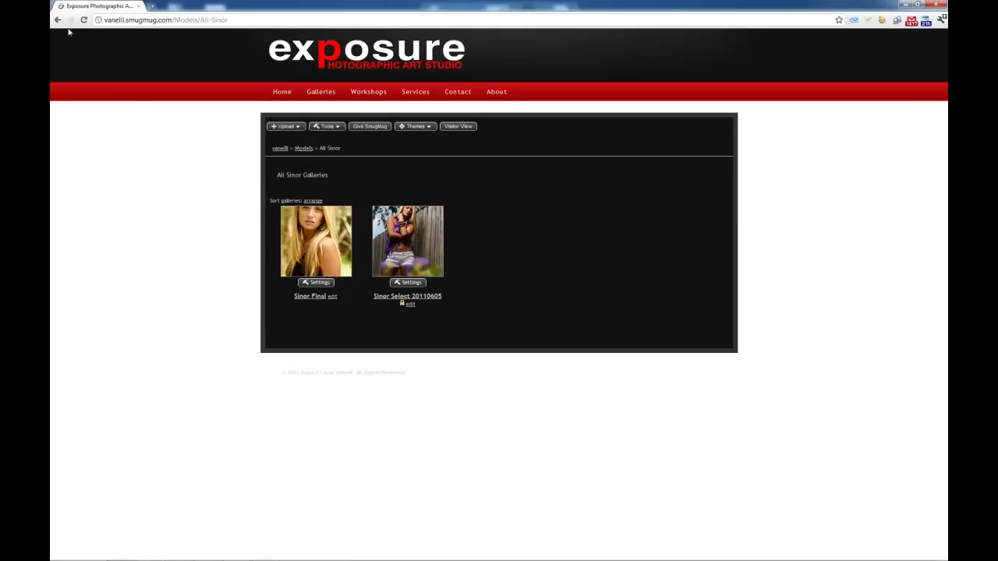
pyautogui.click(56, 21)
pyautogui.scroll(3, 517, 257)
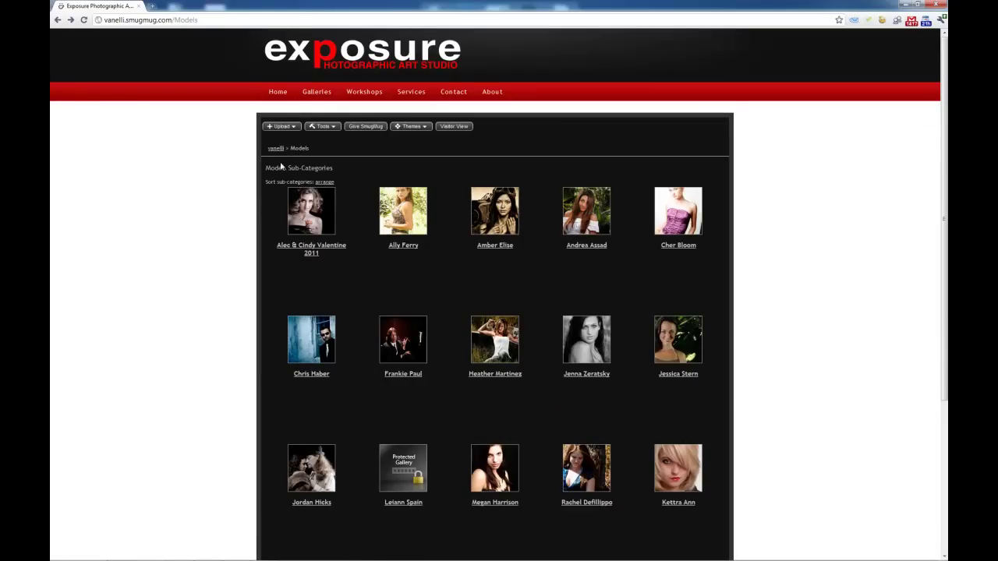
pyautogui.click(324, 182)
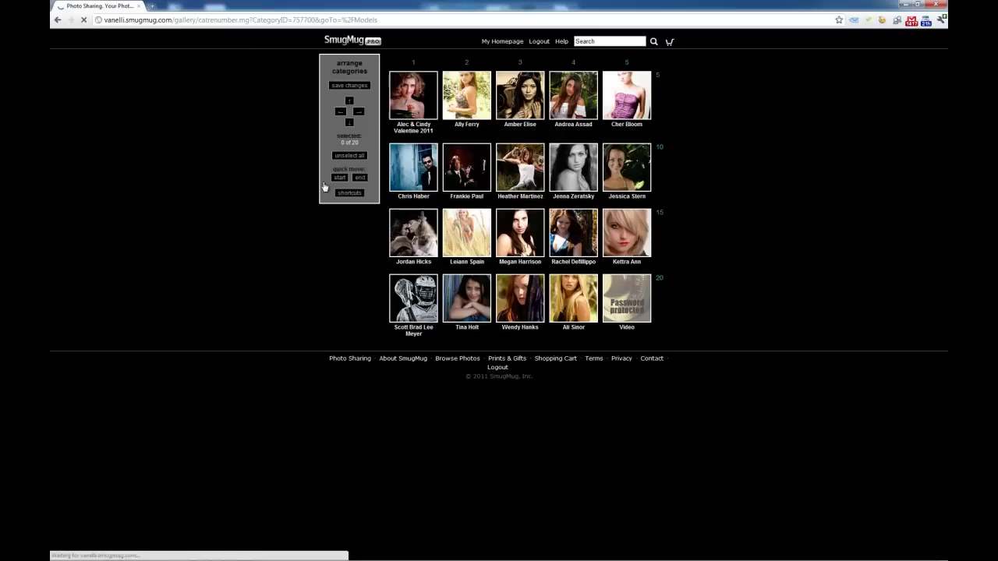
pyautogui.click(587, 304)
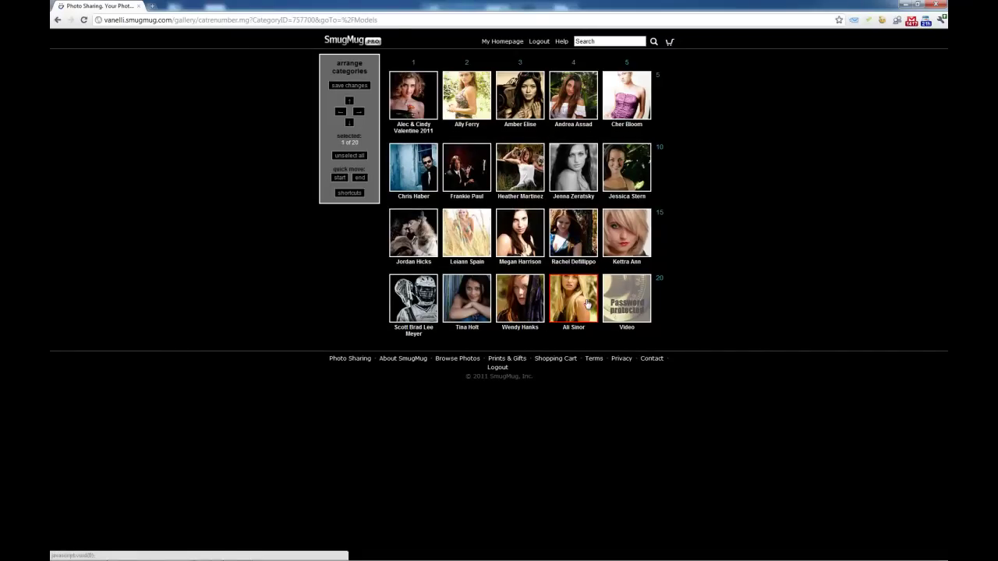
pyautogui.click(350, 101)
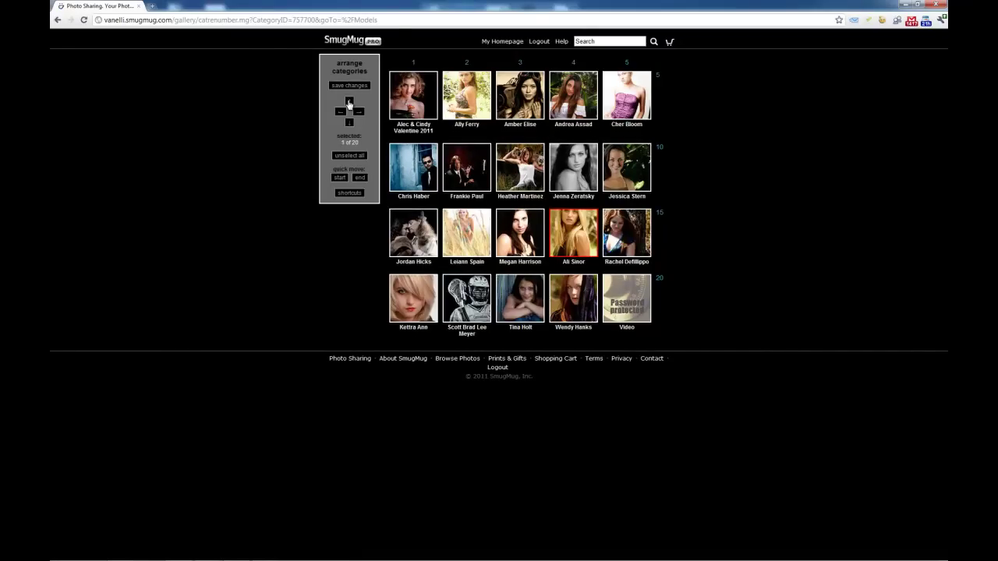
pyautogui.click(349, 100)
pyautogui.click(350, 100)
pyautogui.click(339, 112)
pyautogui.click(339, 112)
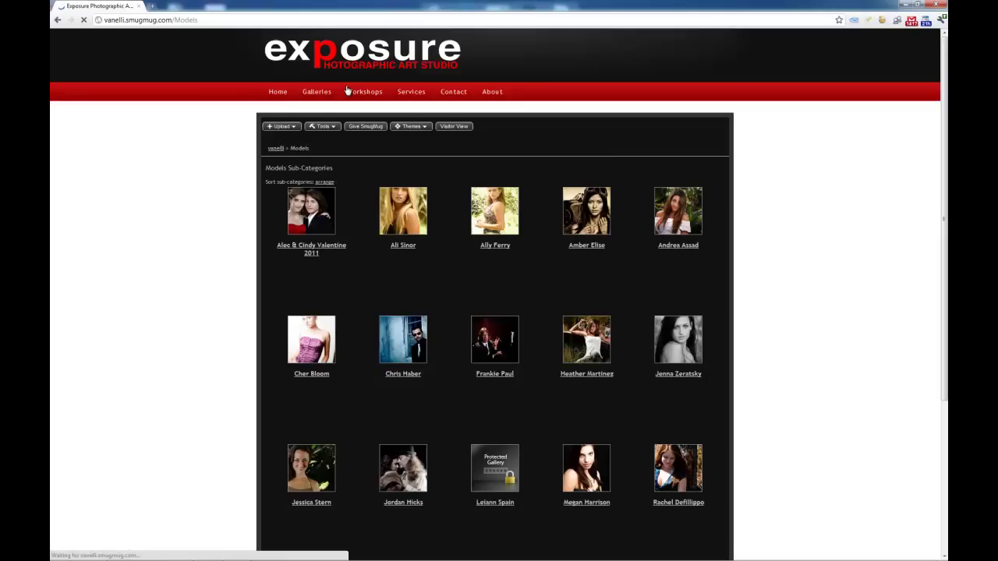
# Open photo 15 of 33, the seated purple-scarf shot, in the Sinor Select 20110605 gallery
pyautogui.click(403, 224)
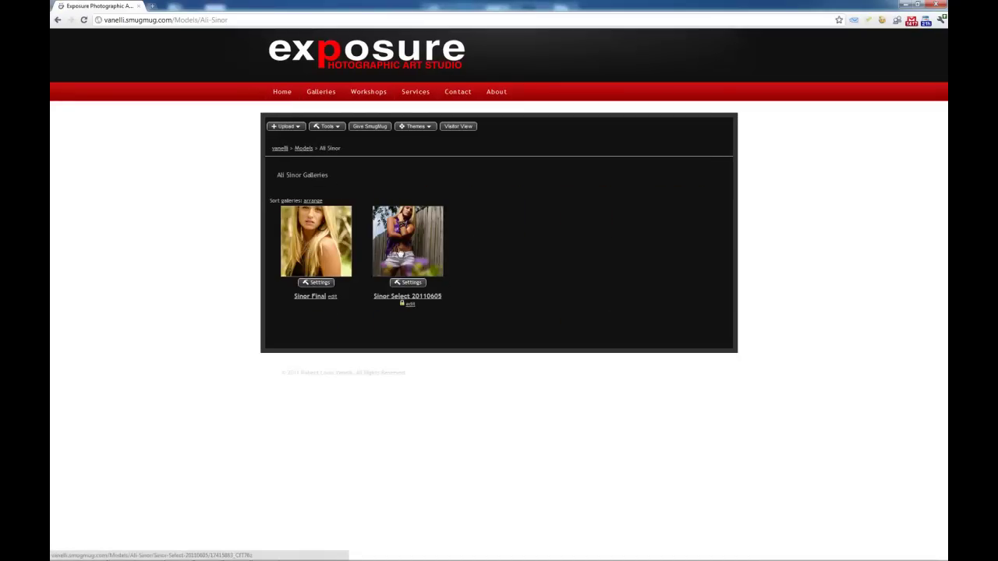
pyautogui.click(304, 152)
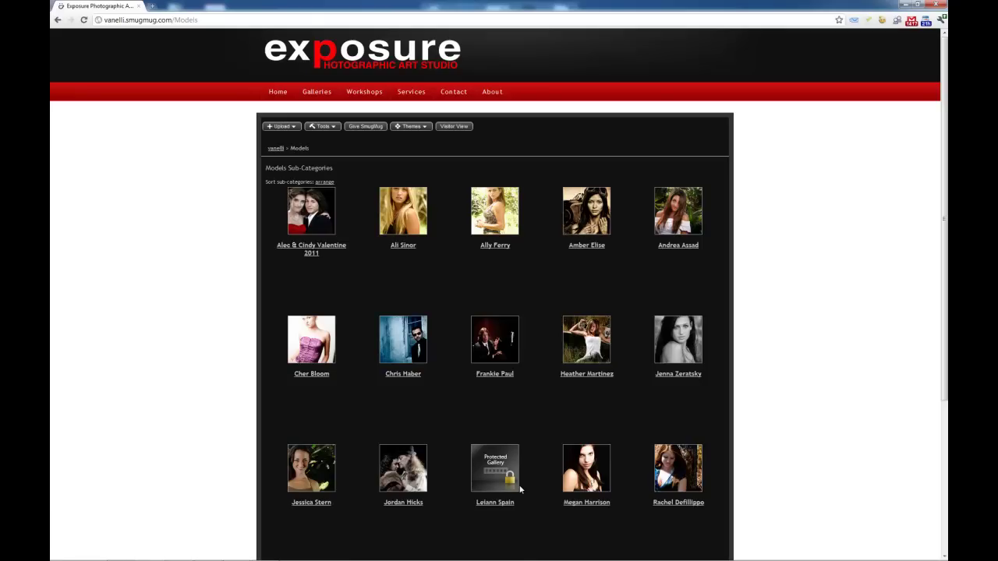
pyautogui.click(410, 219)
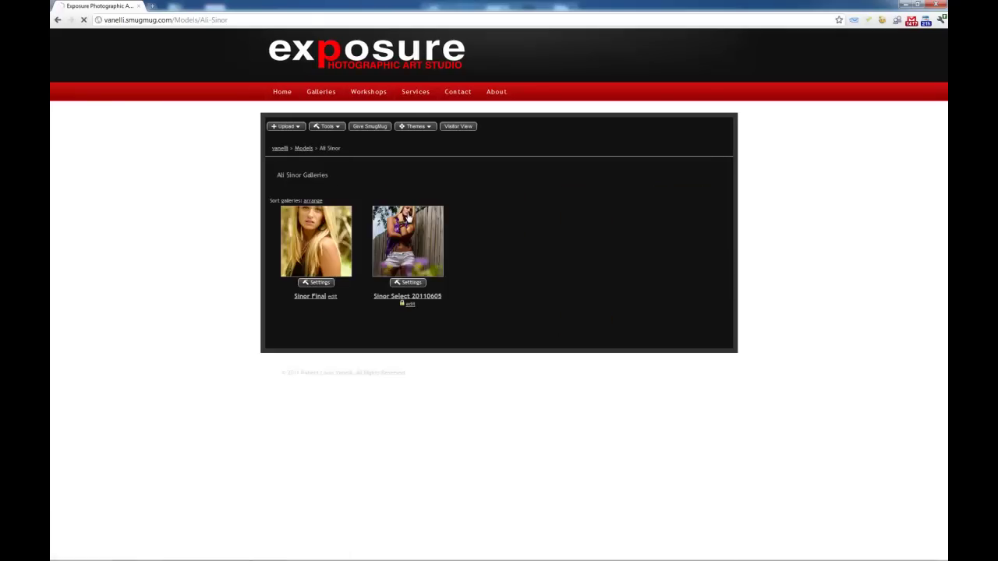
pyautogui.click(410, 242)
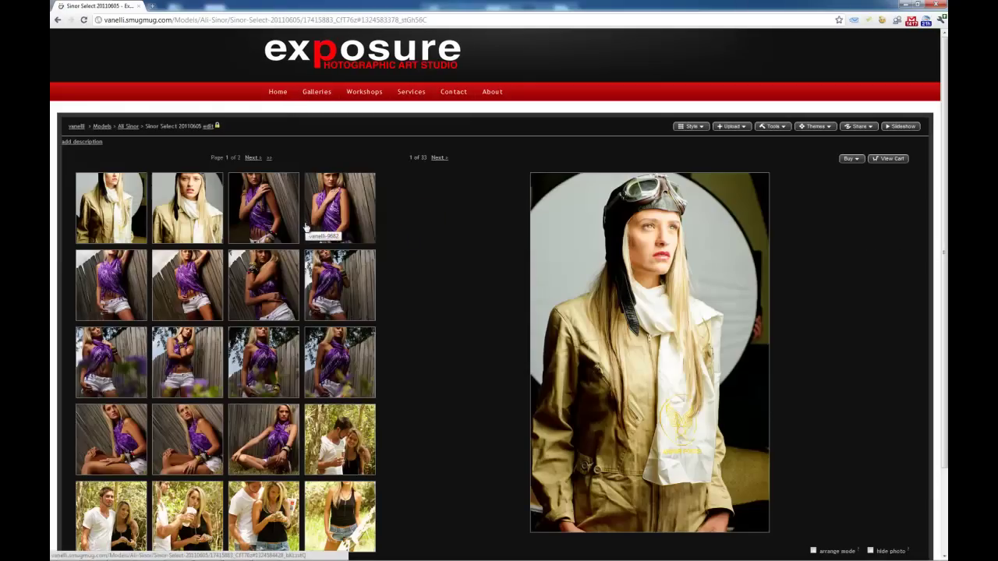
pyautogui.scroll(-3, 306, 227)
pyautogui.click(286, 348)
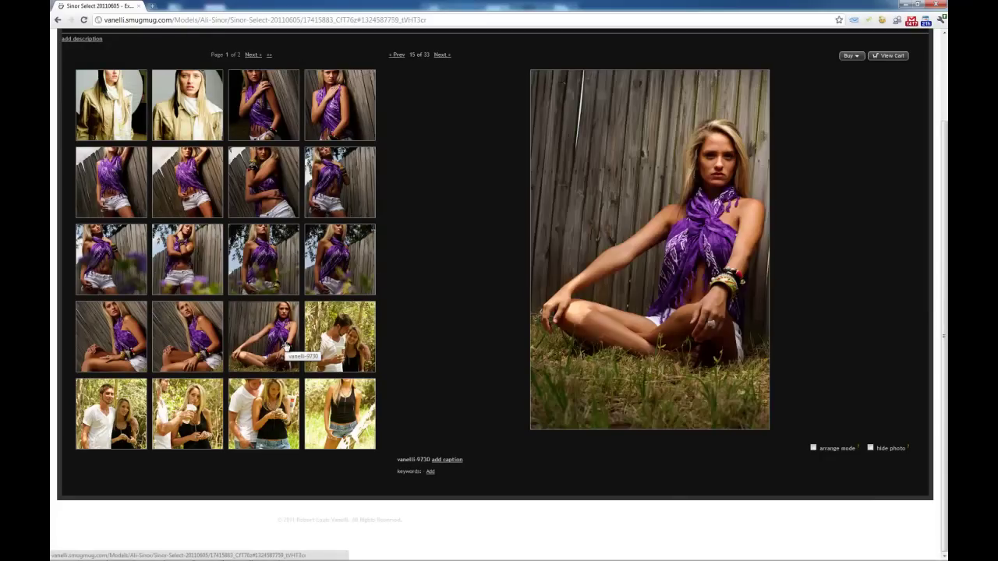
pyautogui.scroll(3, 835, 189)
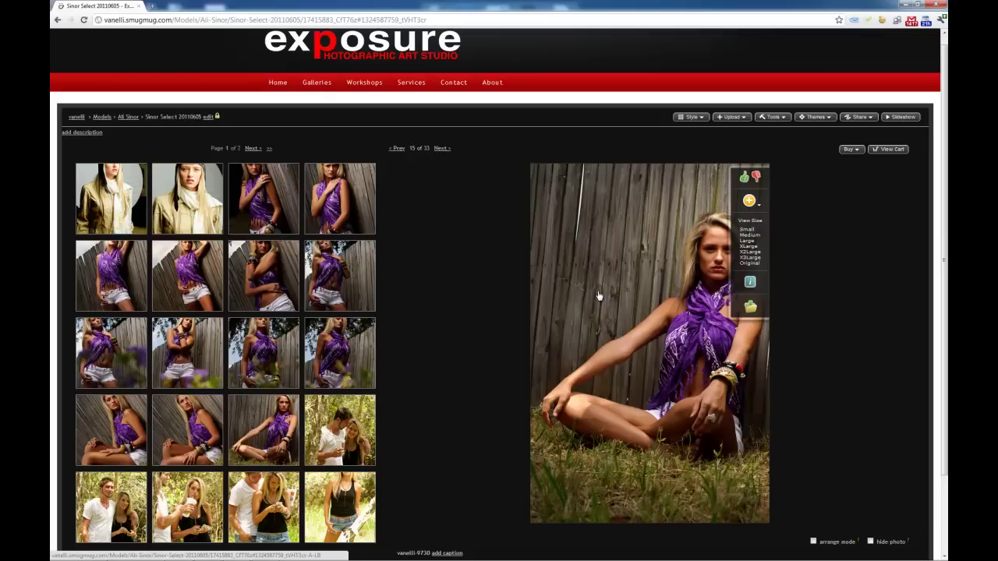
# Feature photo 15 via Tools > More > Feature
pyautogui.click(773, 117)
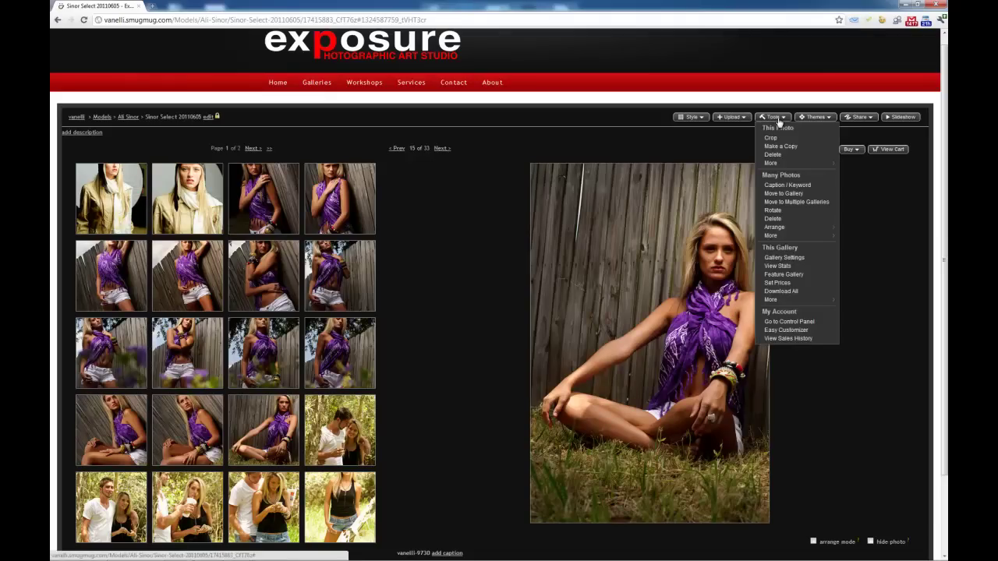
pyautogui.moveTo(785, 162)
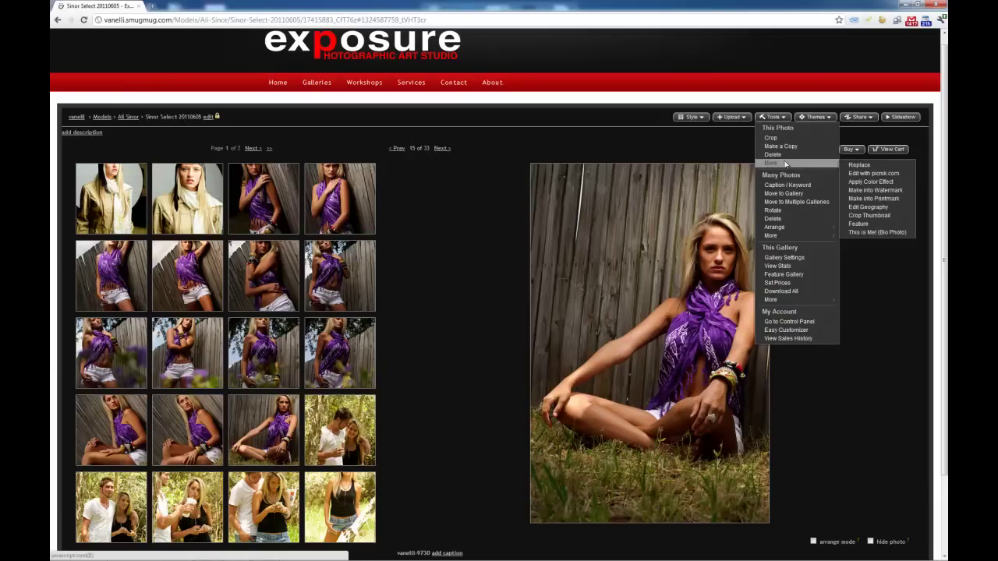
pyautogui.click(861, 223)
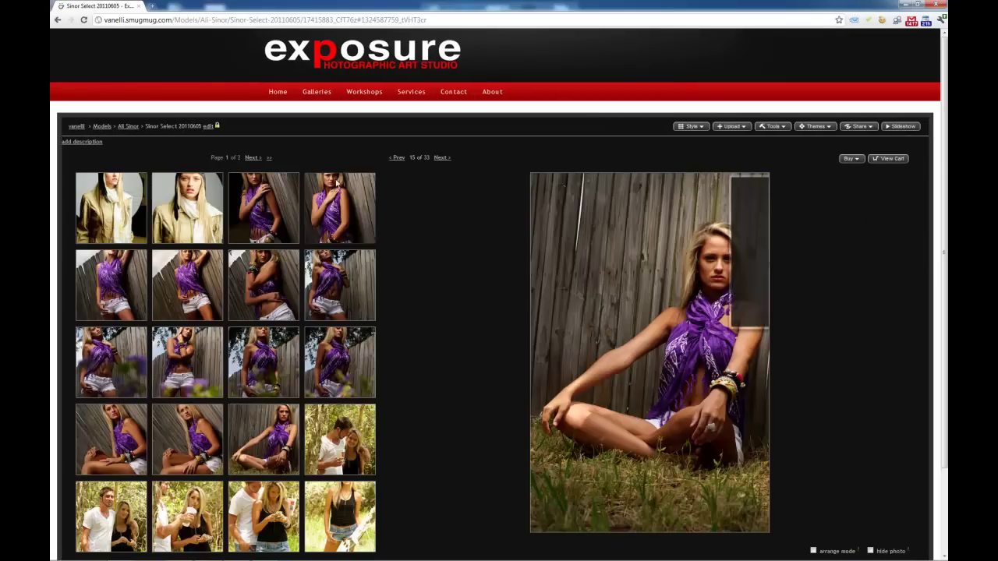
pyautogui.click(129, 127)
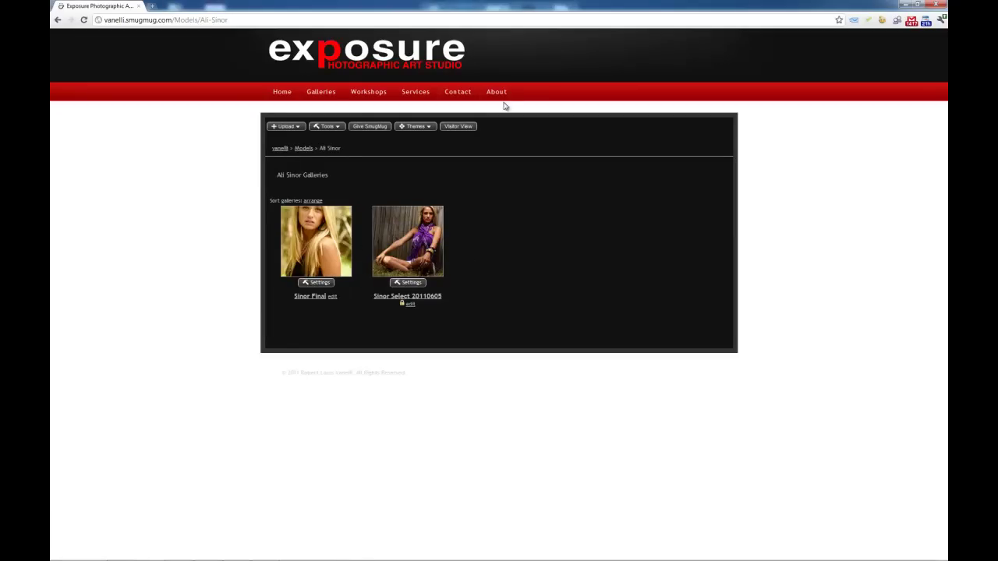
pyautogui.click(460, 127)
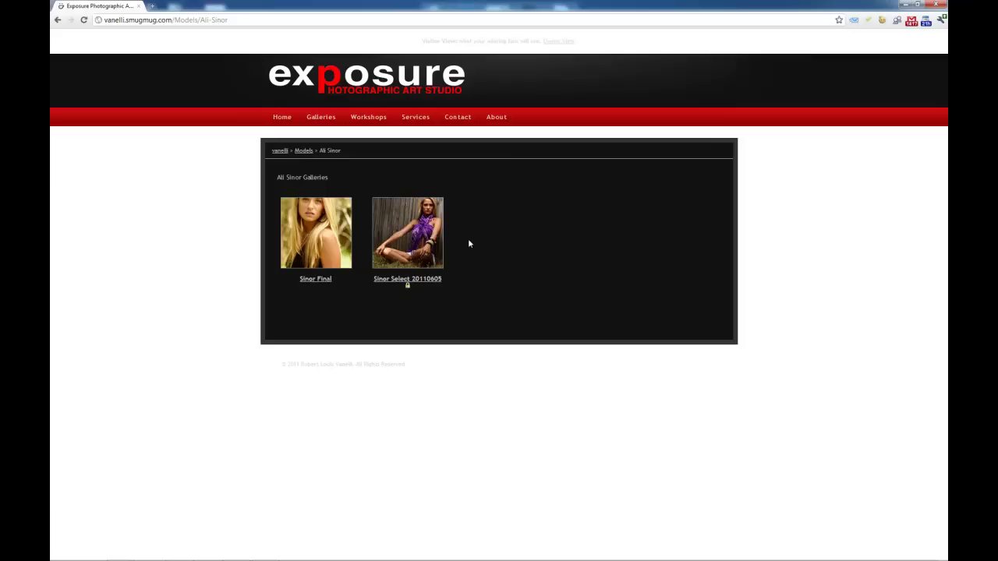
pyautogui.click(557, 42)
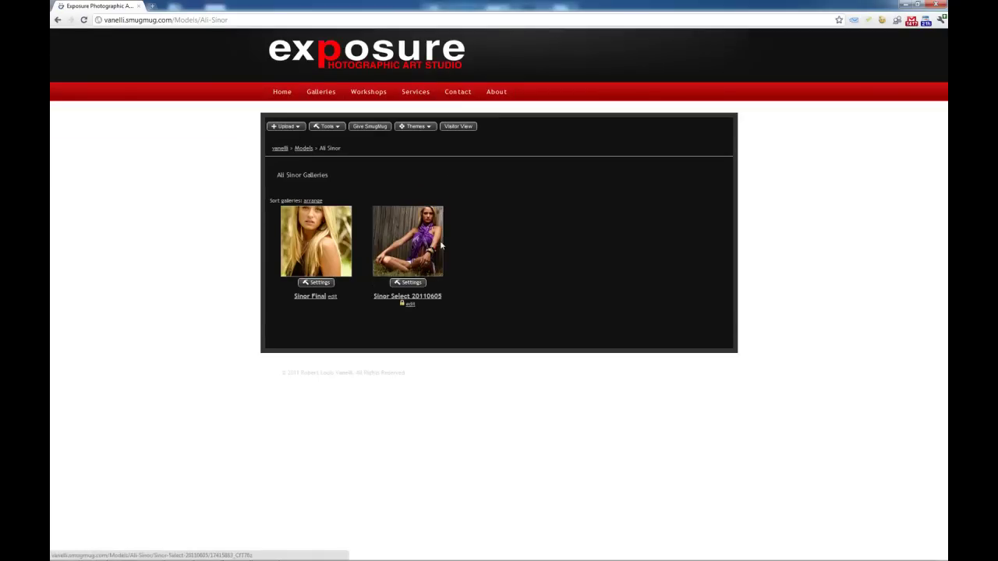
pyautogui.click(463, 127)
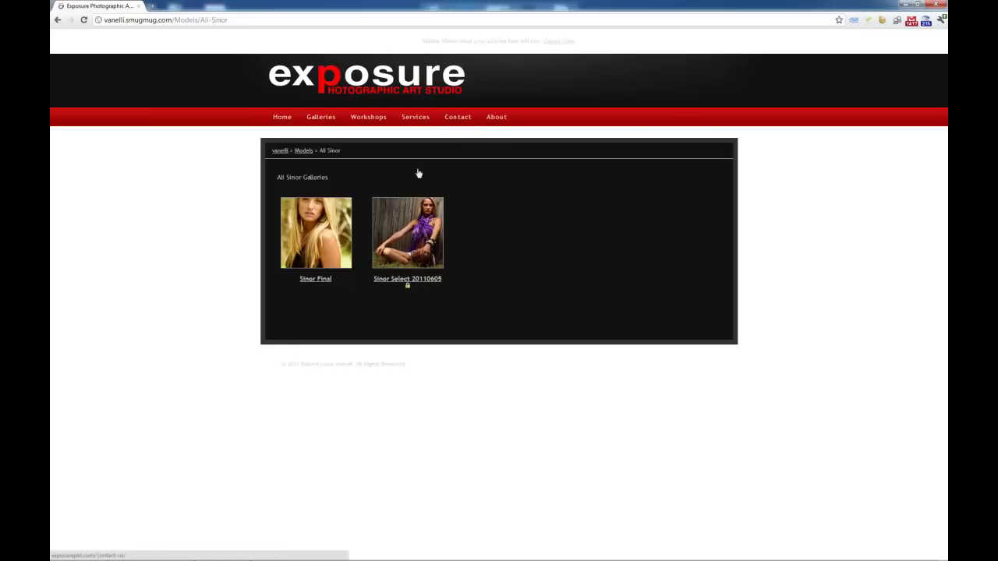
pyautogui.click(393, 284)
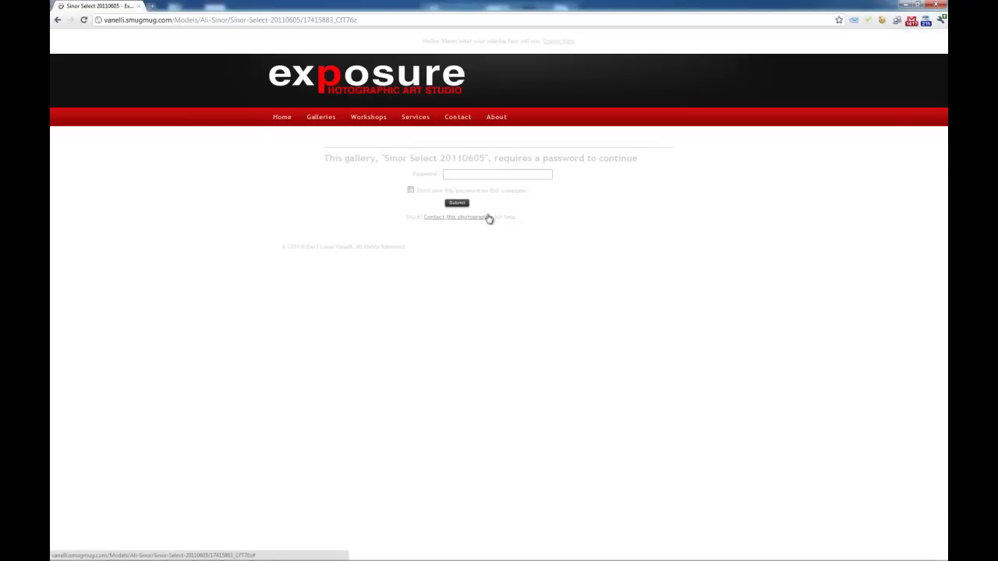
# Unlock the gallery with its password, view photos 16 and 19 of 33, then return to Models
pyautogui.click(489, 177)
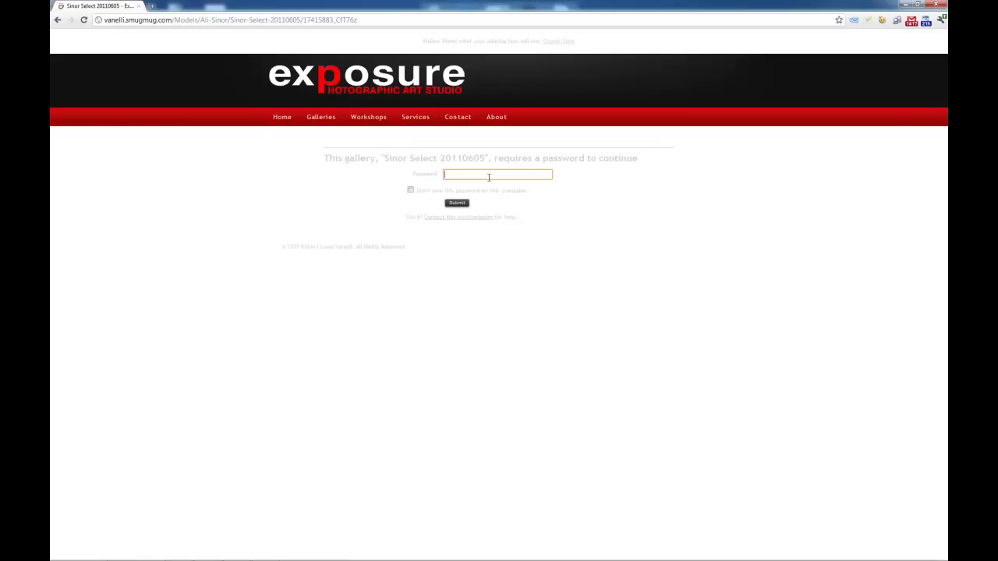
pyautogui.press('Return')
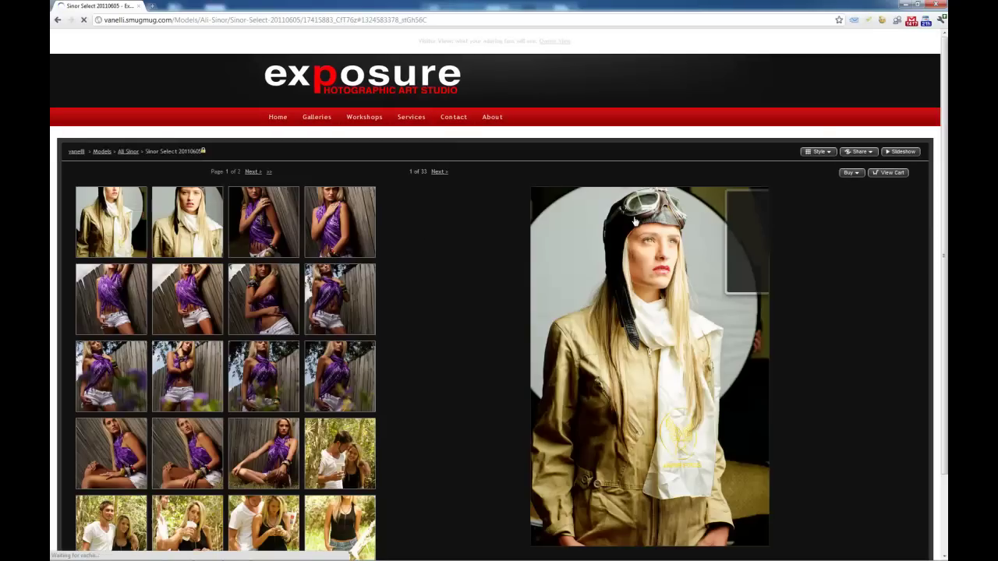
pyautogui.scroll(-2, 424, 318)
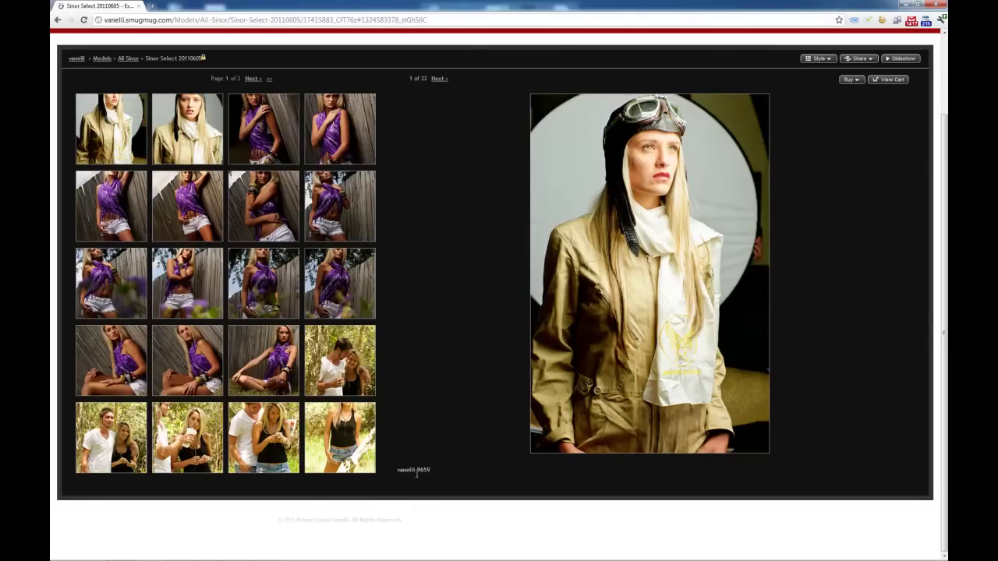
pyautogui.click(355, 365)
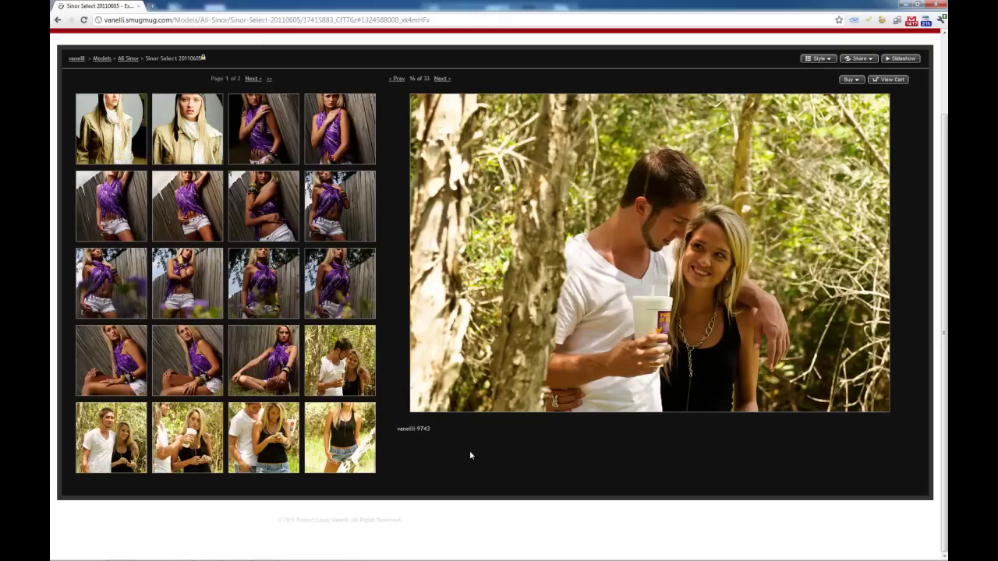
pyautogui.click(278, 427)
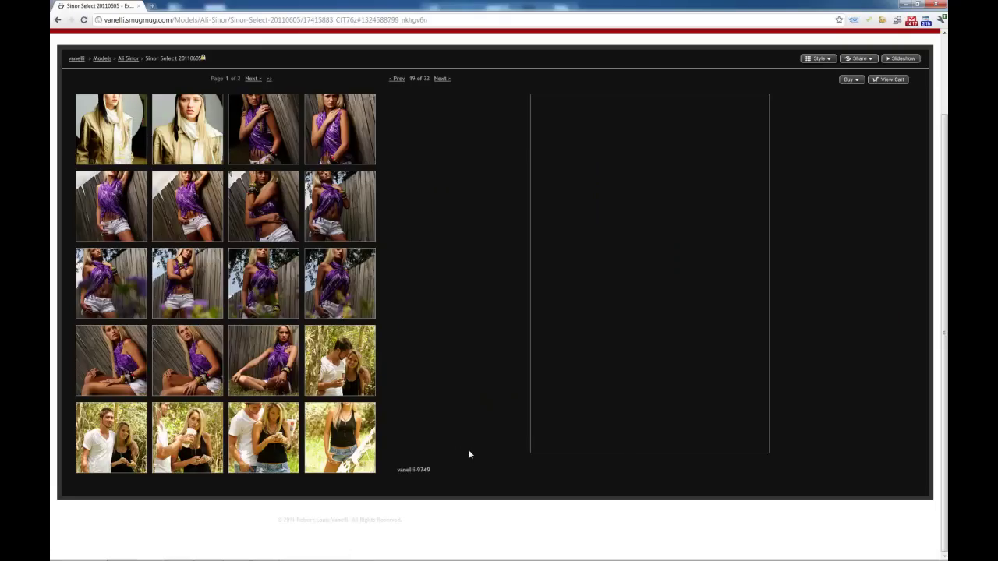
pyautogui.doubleClick(425, 470)
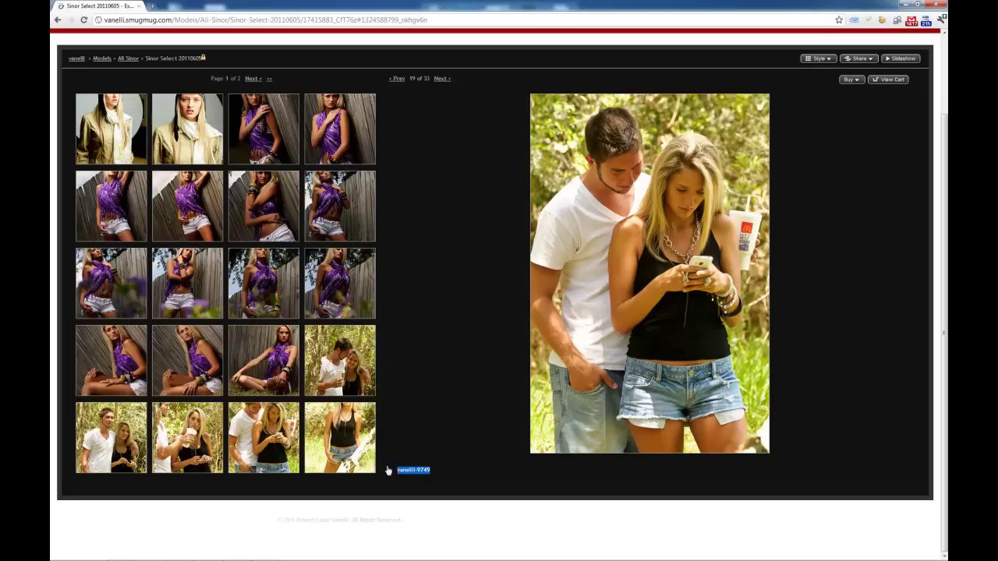
pyautogui.click(98, 59)
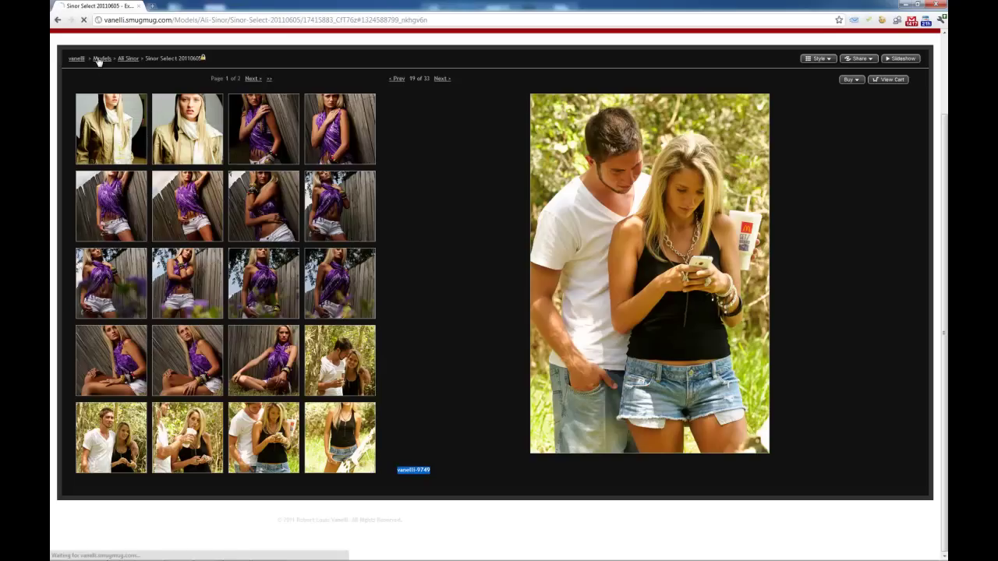
# Open the second photo of the Sinor Final gallery, the chain-necklace portrait, large
pyautogui.click(390, 222)
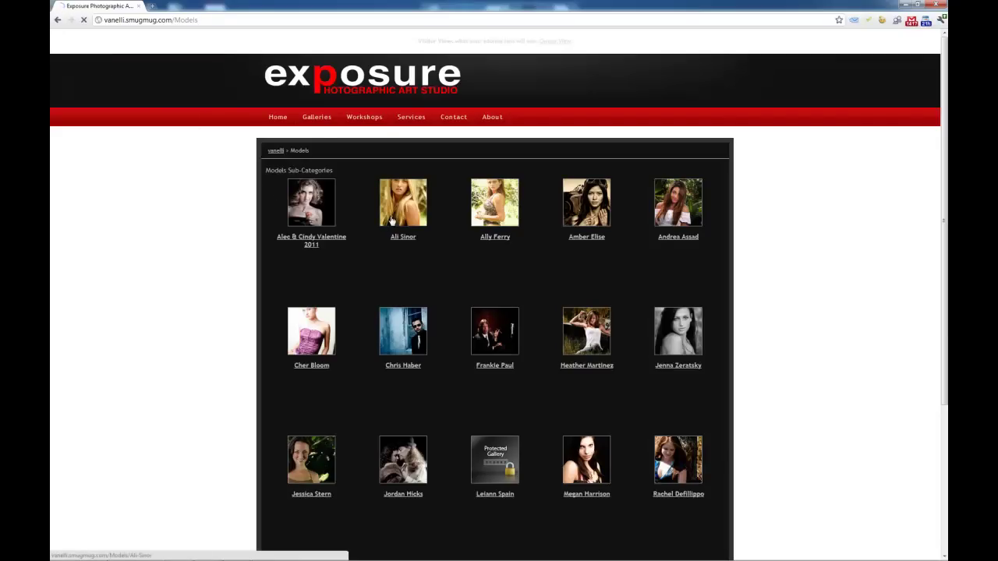
pyautogui.click(304, 240)
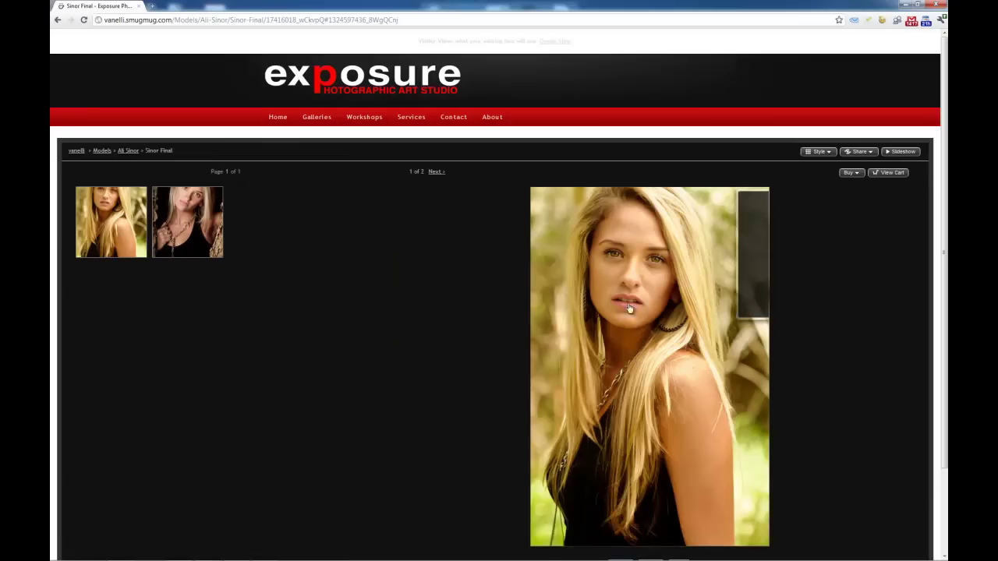
pyautogui.moveTo(574, 323)
pyautogui.click(187, 212)
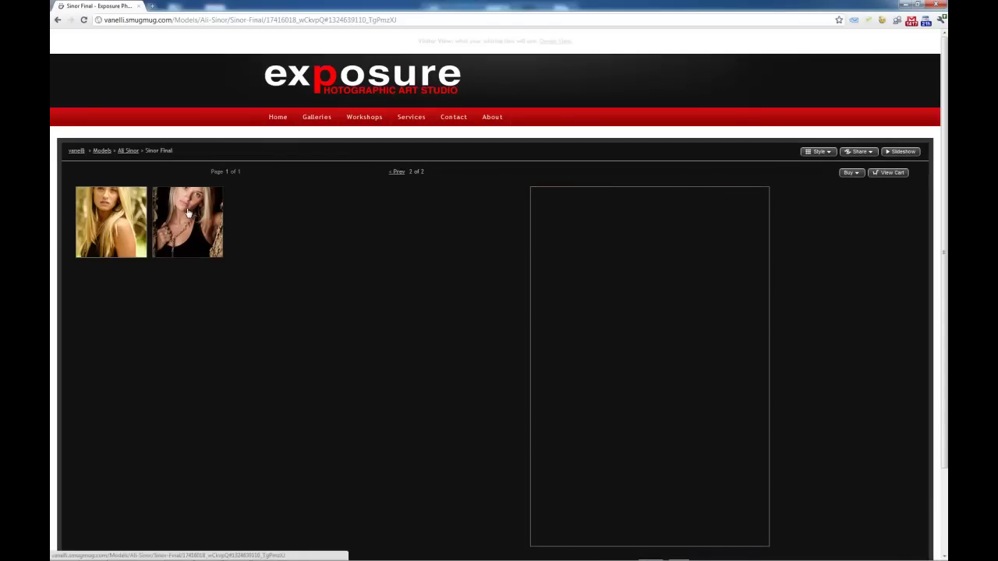
pyautogui.moveTo(570, 307)
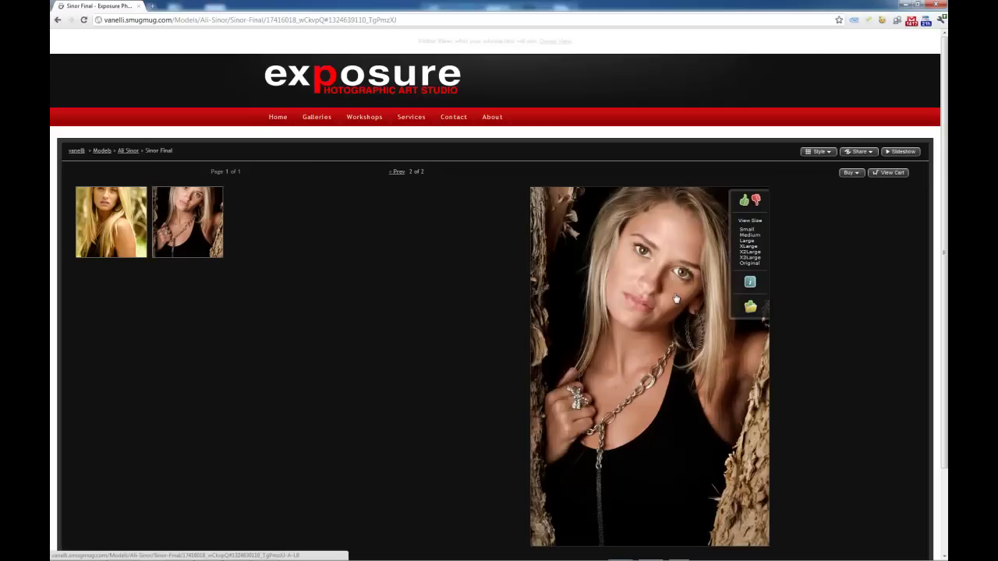
pyautogui.click(561, 43)
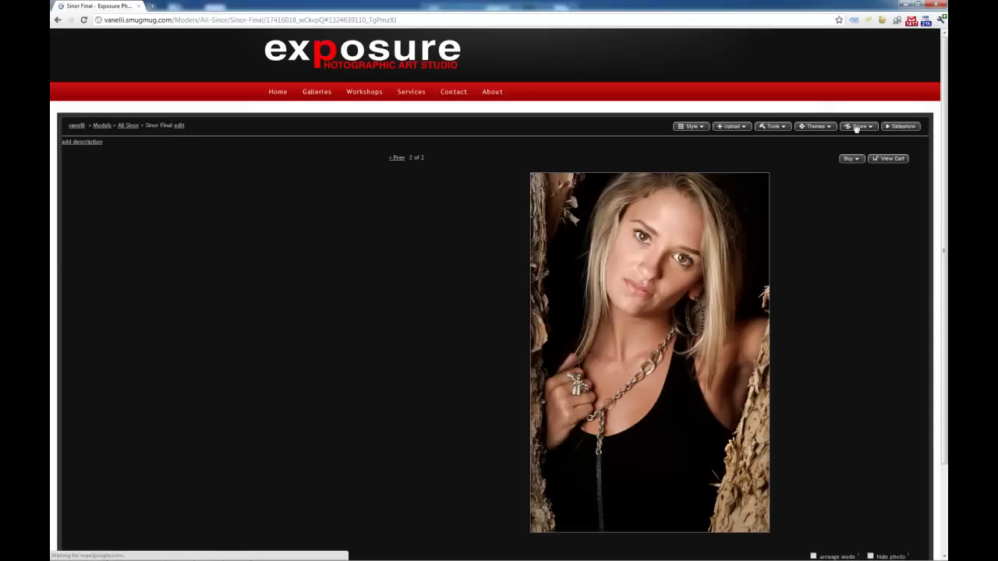
pyautogui.click(784, 127)
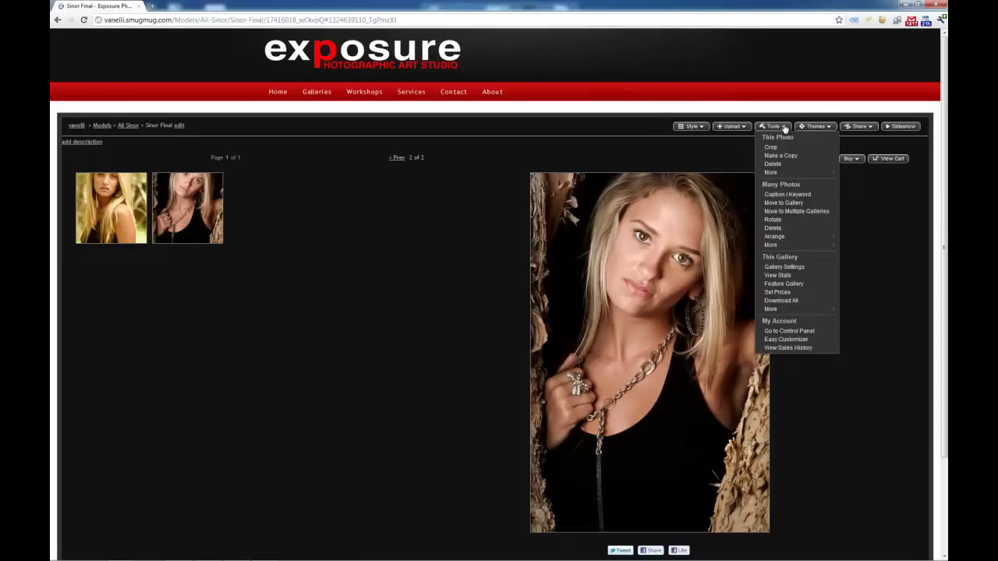
pyautogui.moveTo(803, 172)
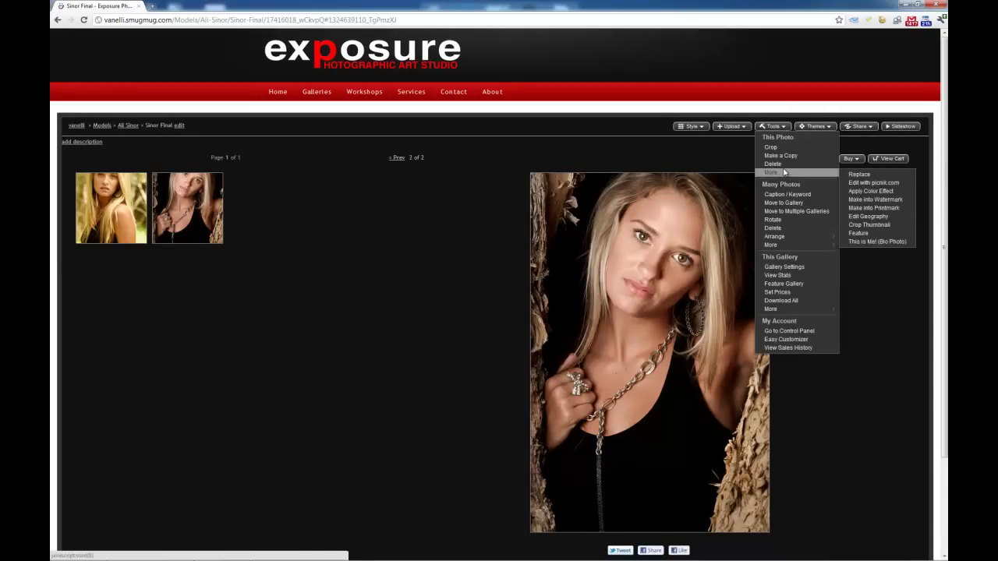
pyautogui.click(861, 235)
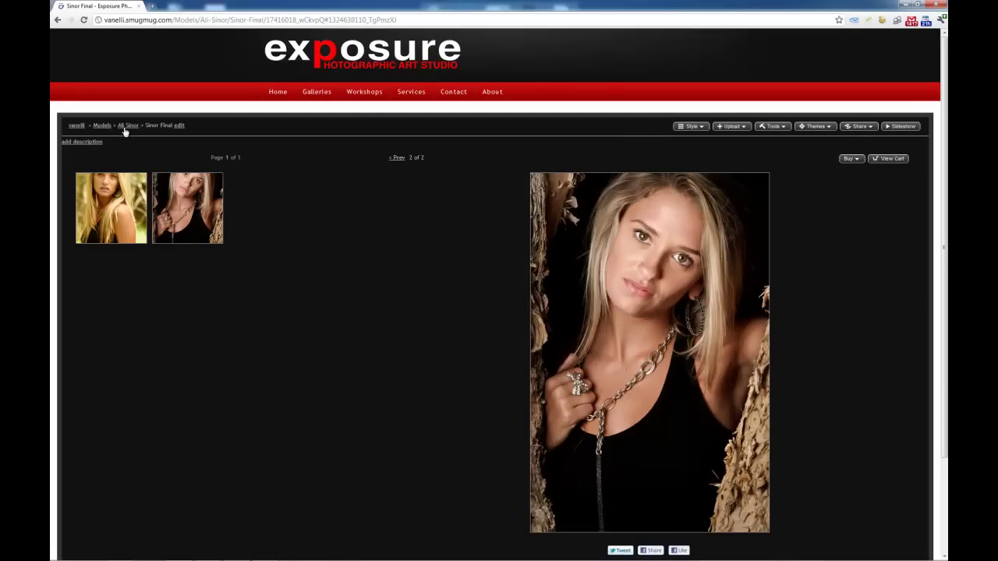
pyautogui.click(125, 129)
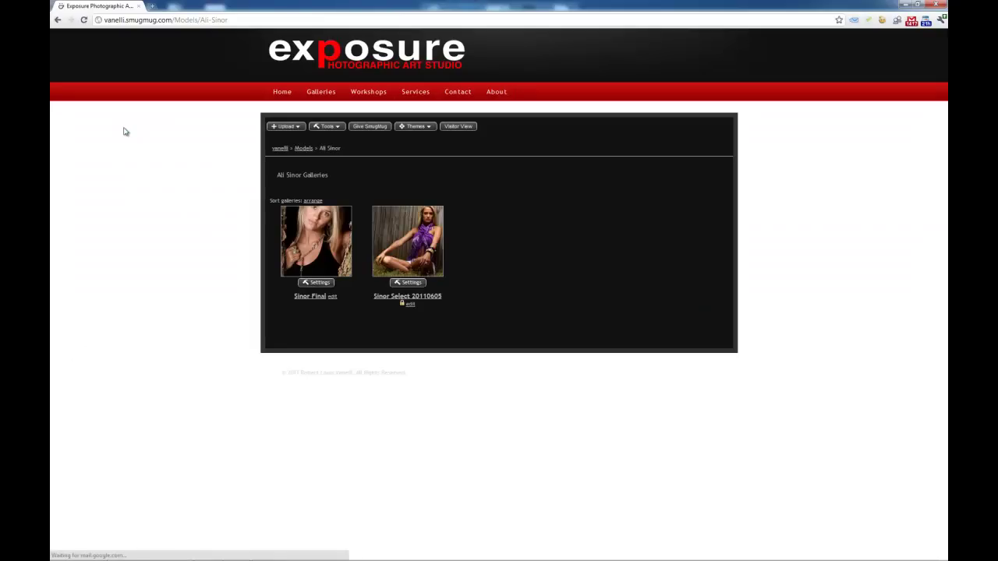